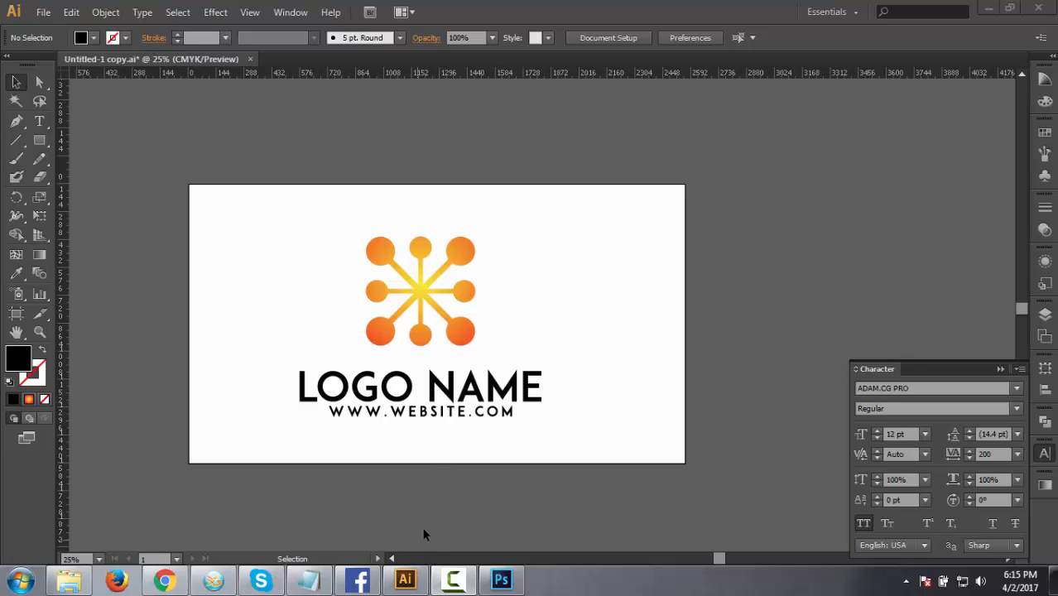
{"action": "left_click", "coordinate": [392, 499]}
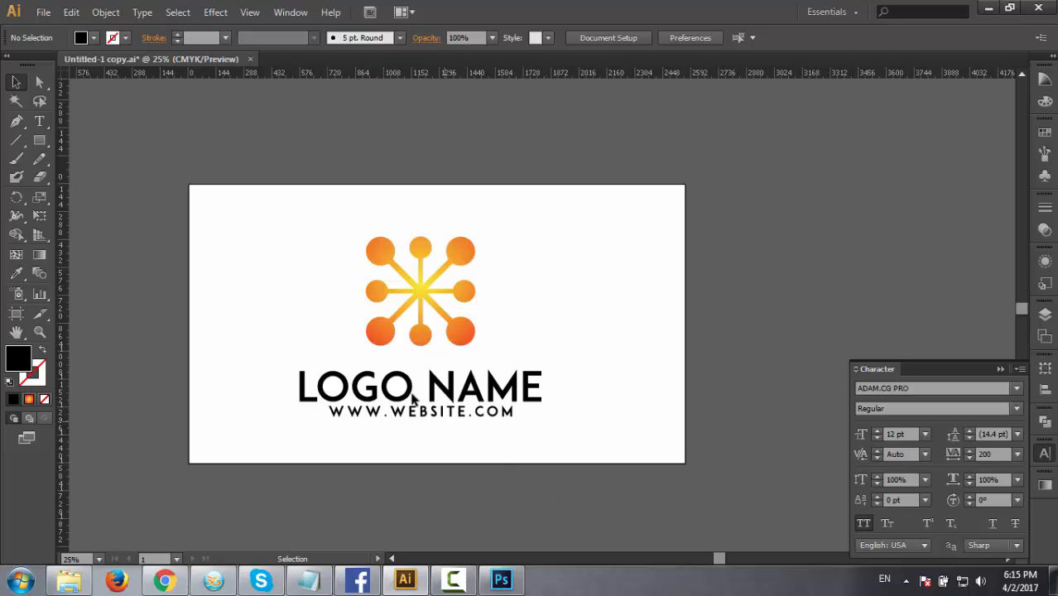
{"action": "left_click_drag", "start_coordinate": [270, 230], "coordinate": [635, 485]}
{"action": "left_click", "coordinate": [634, 487]}
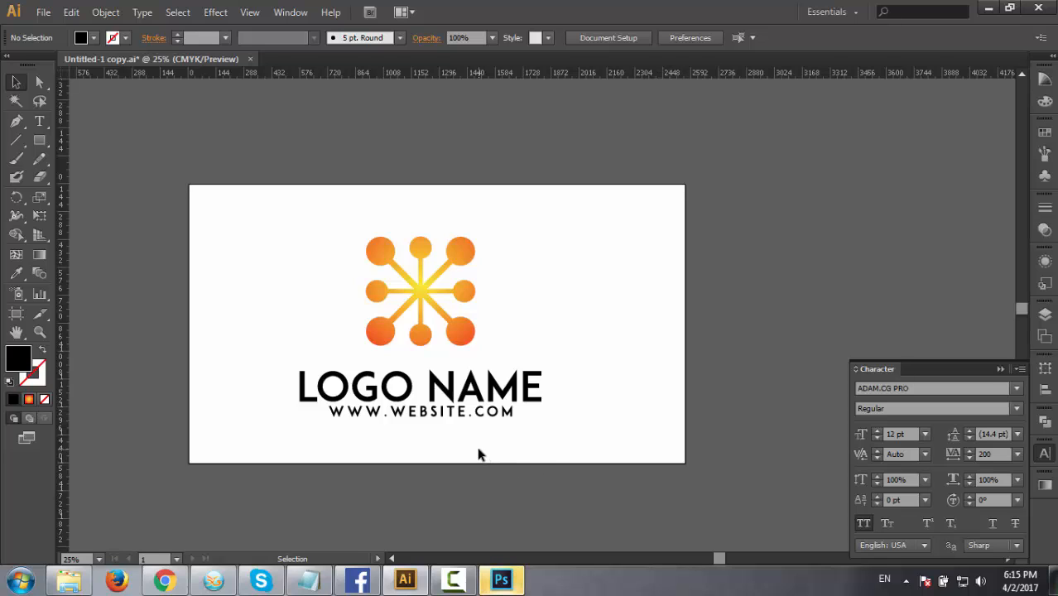
{"action": "left_click", "coordinate": [422, 292]}
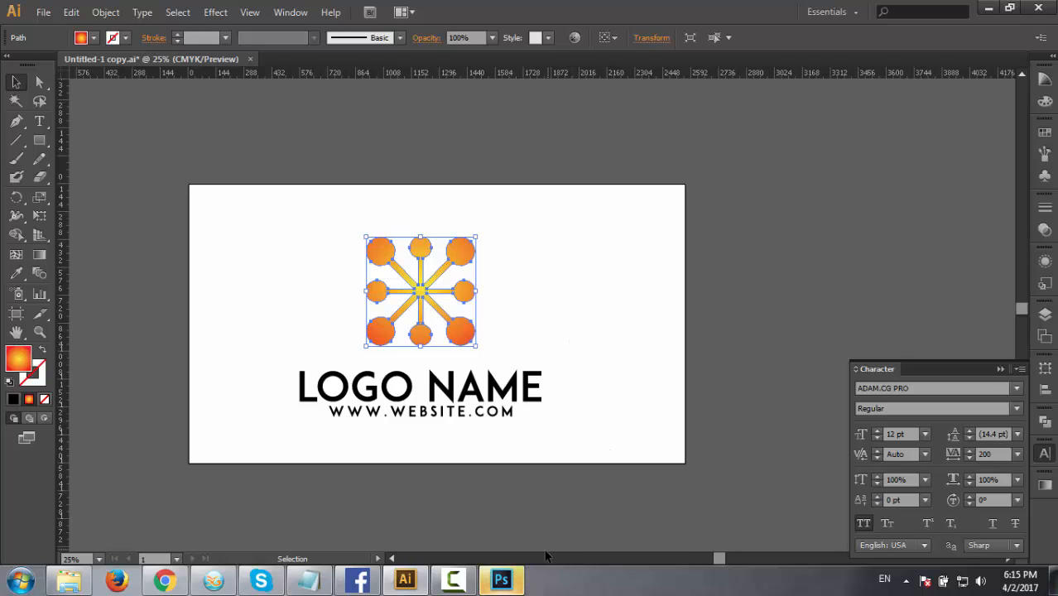
{"action": "left_click", "coordinate": [556, 498]}
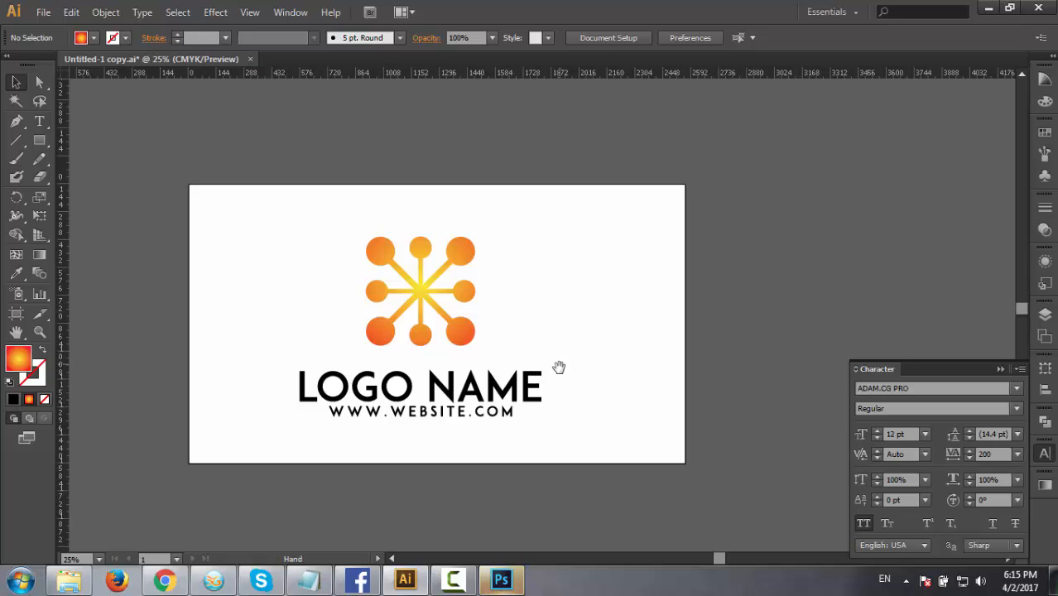
Move the finished orange logo and its text off the artboard onto the empty canvas beside it.
{"action": "mouse_move", "coordinate": [560, 366]}
{"action": "left_mouse_down"}
{"action": "mouse_move", "coordinate": [397, 365]}
{"action": "mouse_move", "coordinate": [484, 355]}
{"action": "mouse_move", "coordinate": [277, 360]}
{"action": "mouse_move", "coordinate": [560, 366]}
{"action": "left_mouse_up"}
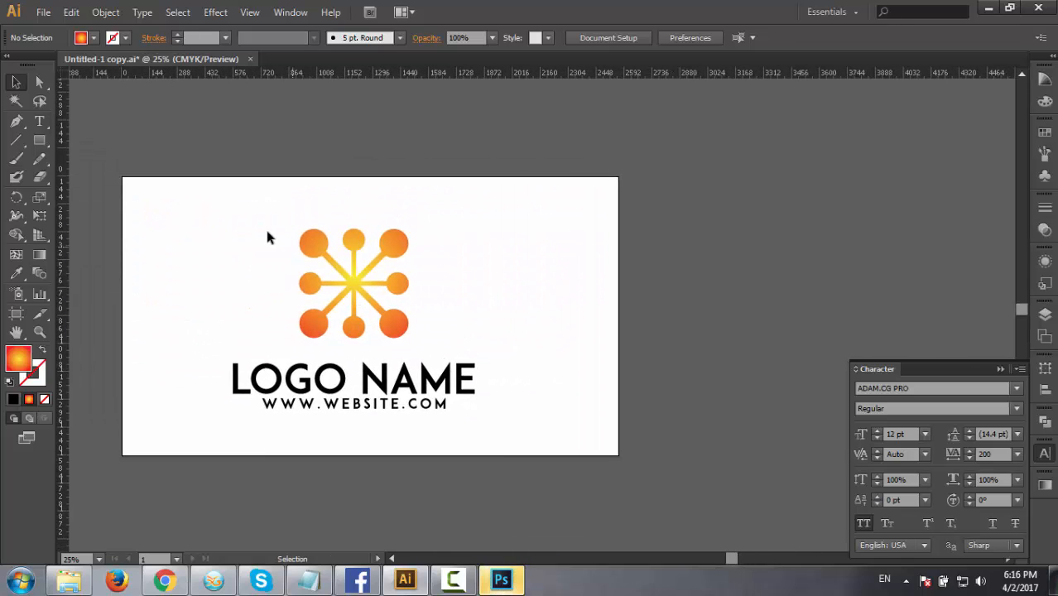
{"action": "left_click_drag", "start_coordinate": [267, 233], "coordinate": [495, 452]}
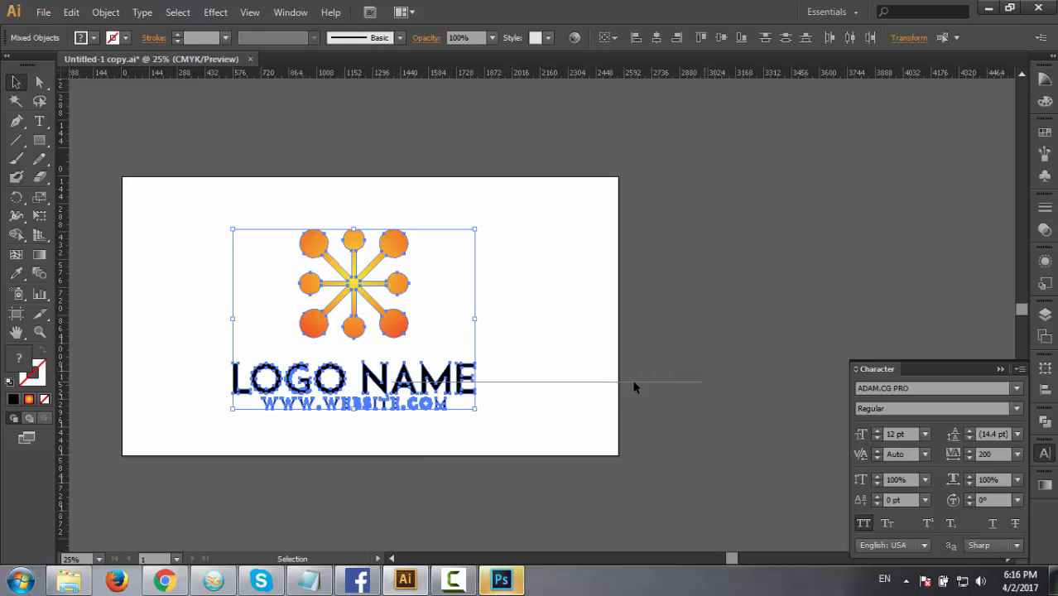
{"action": "left_click", "coordinate": [636, 384]}
{"action": "left_click_drag", "start_coordinate": [252, 214], "coordinate": [497, 457]}
{"action": "left_click_drag", "start_coordinate": [428, 359], "coordinate": [796, 385]}
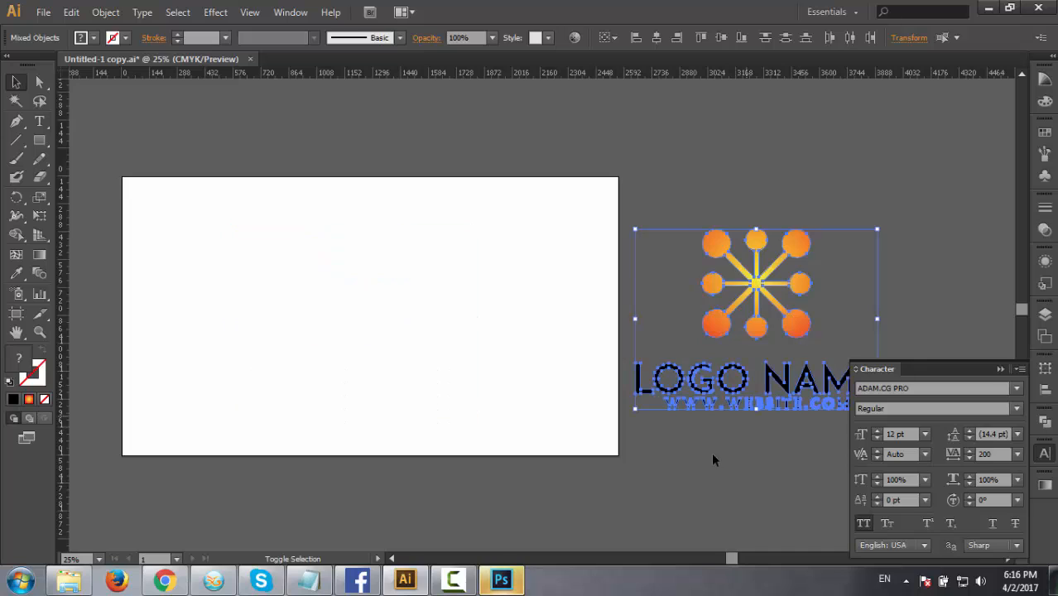
{"action": "left_click", "coordinate": [529, 463]}
{"action": "left_click_drag", "start_coordinate": [575, 459], "coordinate": [679, 471]}
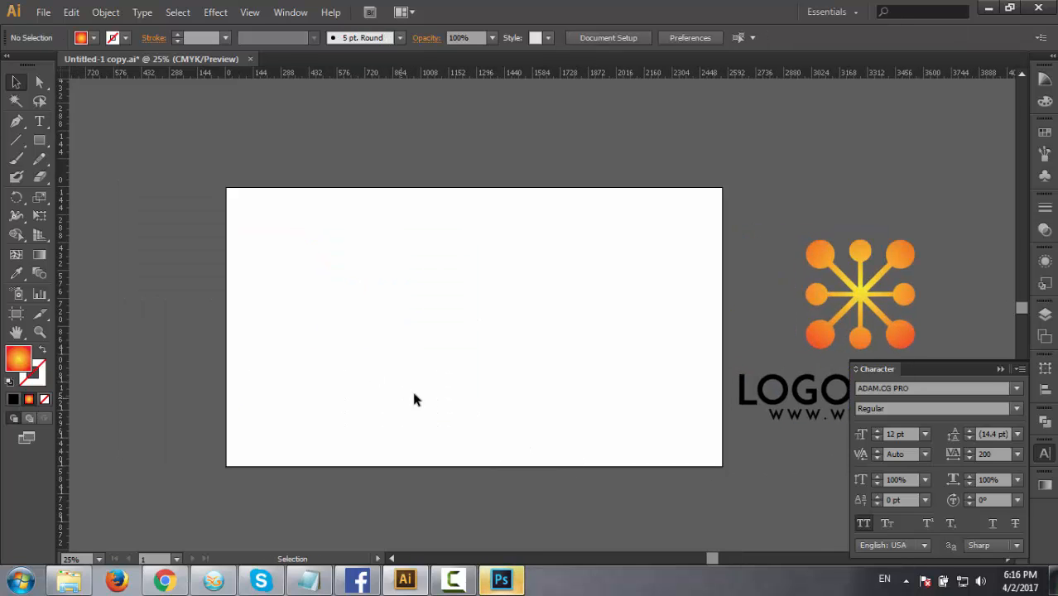
Draw a vertical line in the upper middle of the artboard and set its black stroke weight to 26 pt.
{"action": "left_click", "coordinate": [16, 141]}
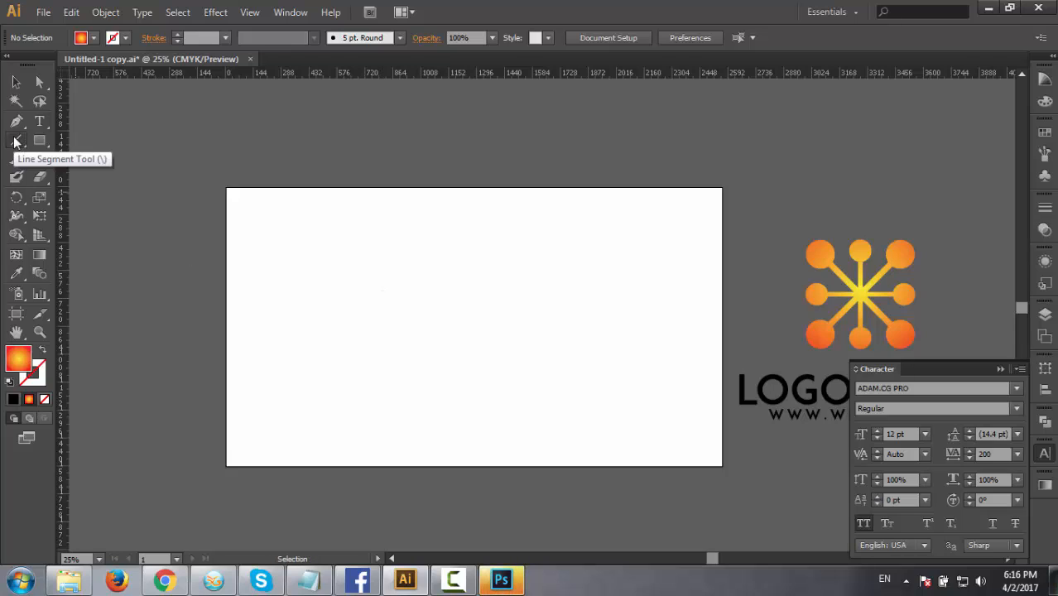
{"action": "left_click_drag", "start_coordinate": [439, 245], "coordinate": [452, 335]}
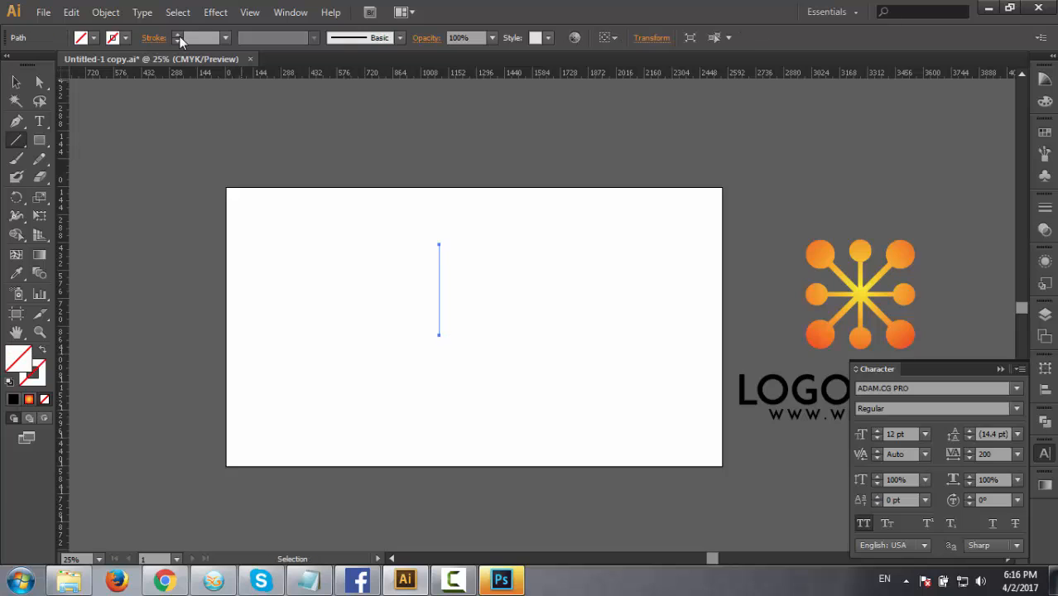
{"action": "left_click", "coordinate": [177, 36]}
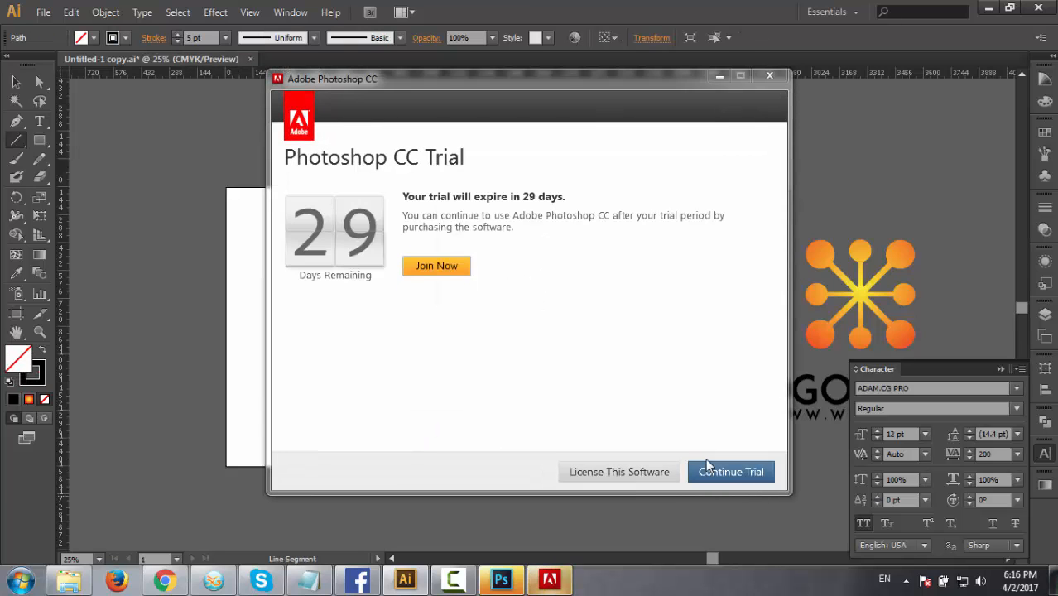
{"action": "left_click", "coordinate": [747, 477]}
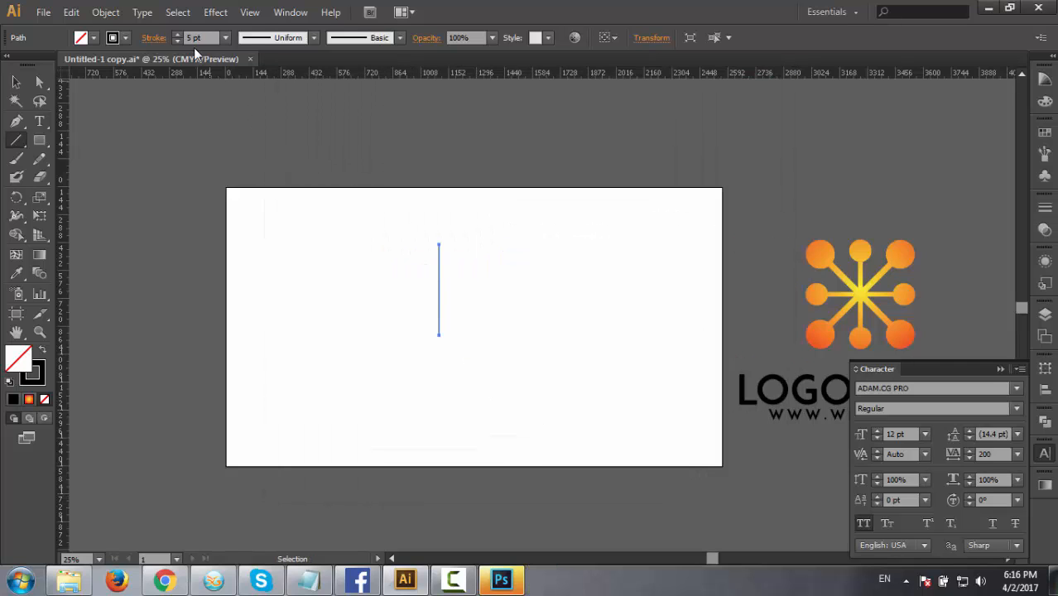
{"action": "left_click", "coordinate": [177, 35]}
{"action": "left_click", "coordinate": [178, 34]}
{"action": "left_click", "coordinate": [178, 37]}
{"action": "left_click", "coordinate": [177, 38]}
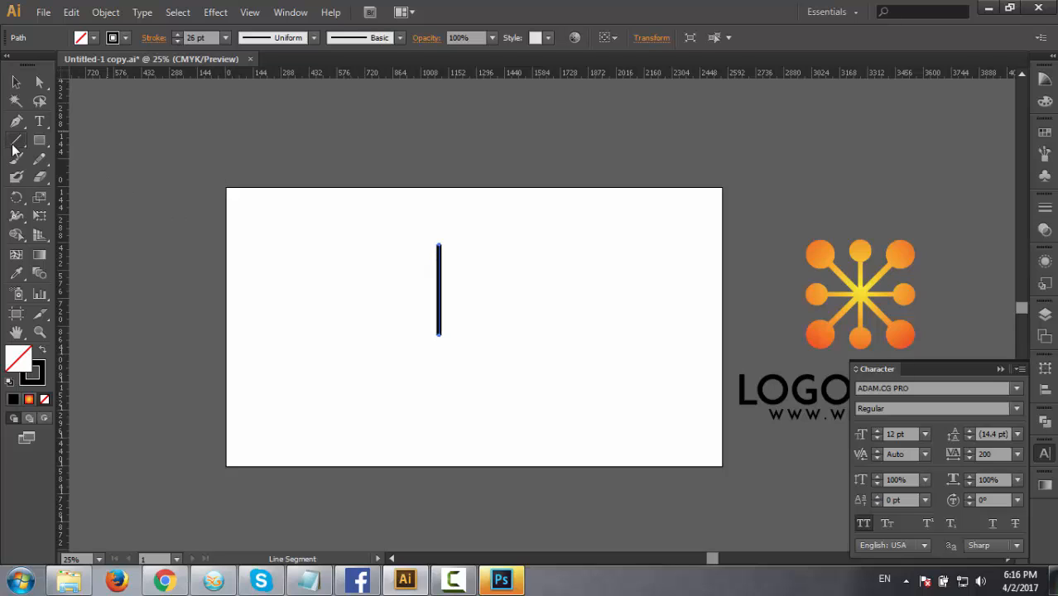
Draw a small solid black circle without stroke centred on the line's upper end and copy it to the lower end.
{"action": "left_click", "coordinate": [40, 140]}
{"action": "left_click_drag", "start_coordinate": [44, 140], "coordinate": [81, 175]}
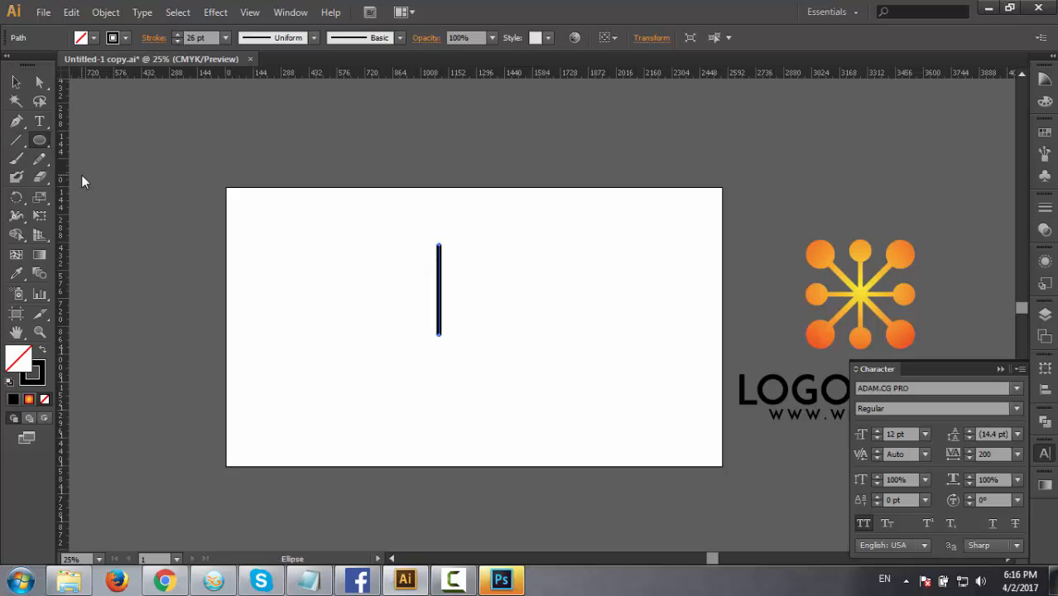
{"action": "left_click_drag", "start_coordinate": [438, 245], "coordinate": [446, 260]}
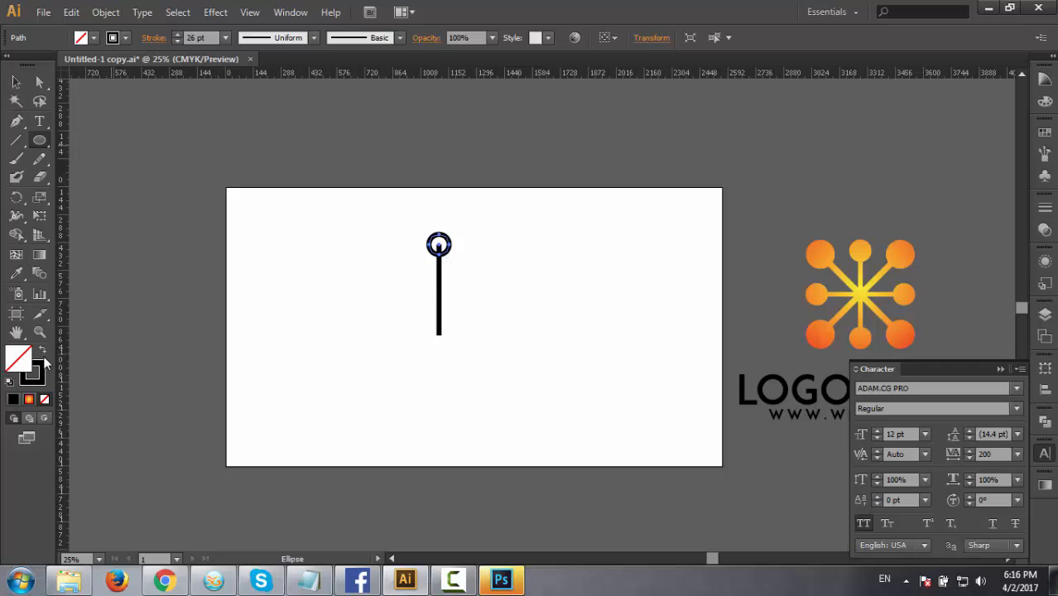
{"action": "left_click", "coordinate": [44, 357]}
{"action": "left_click", "coordinate": [15, 82]}
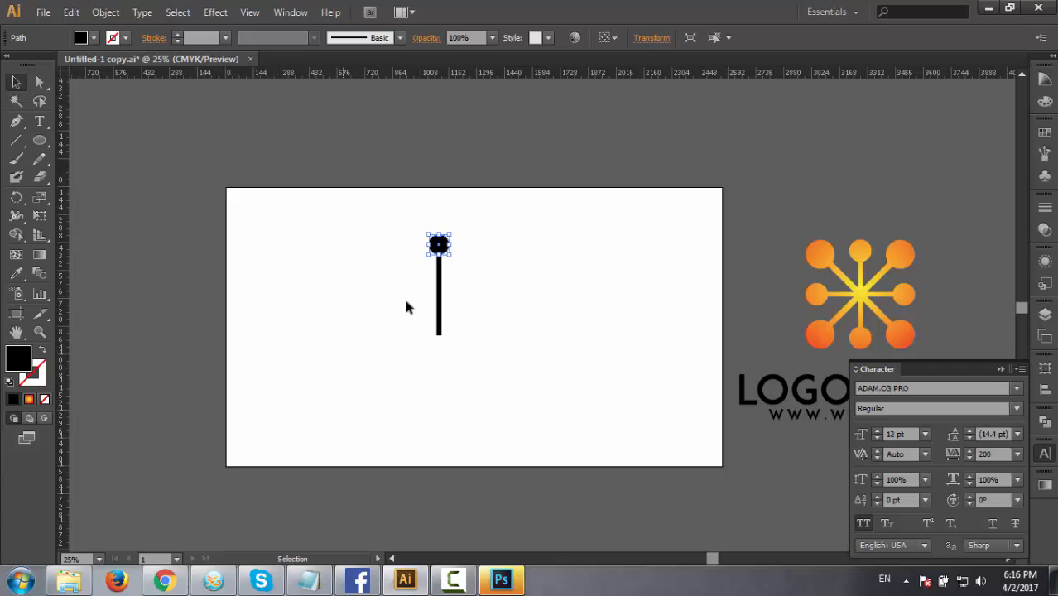
{"action": "left_click_drag", "start_coordinate": [441, 246], "coordinate": [452, 338]}
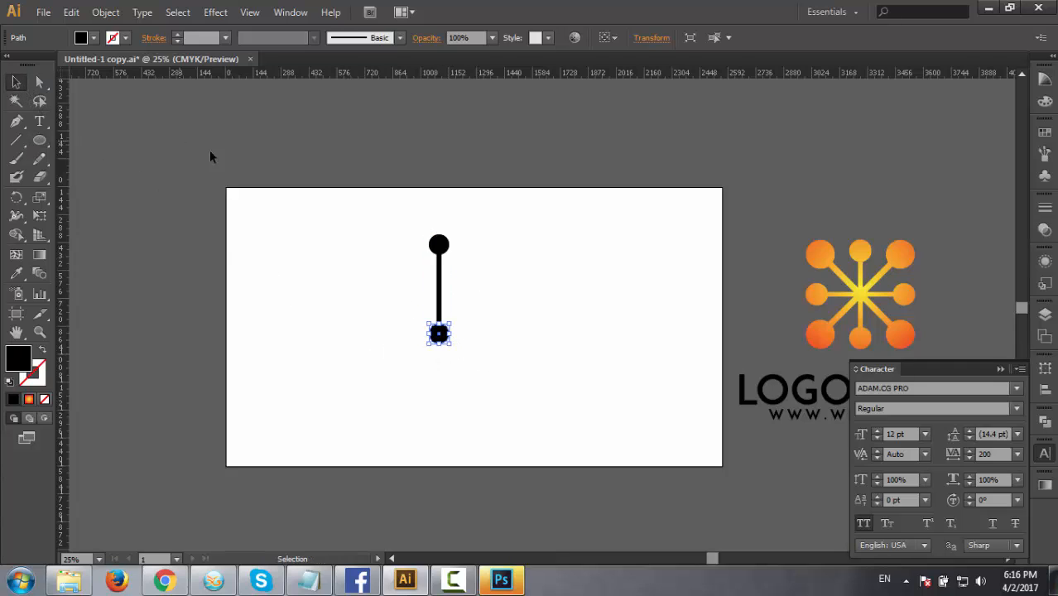
Expand the line and both end circles into filled shapes.
{"action": "left_click_drag", "start_coordinate": [362, 206], "coordinate": [572, 391]}
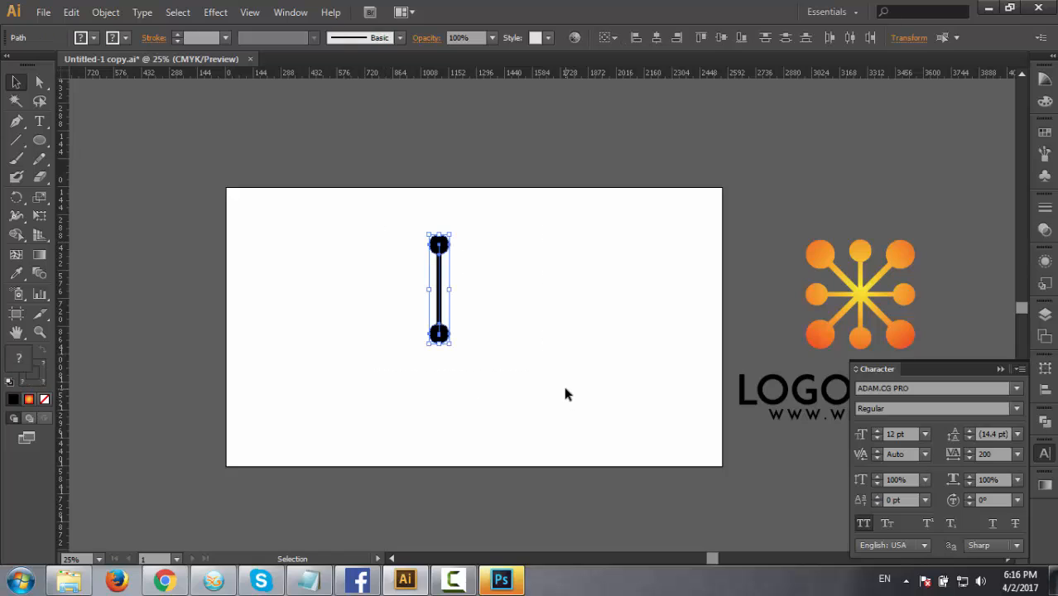
{"action": "left_click", "coordinate": [521, 380]}
{"action": "left_click_drag", "start_coordinate": [385, 213], "coordinate": [524, 390]}
{"action": "left_click", "coordinate": [106, 11]}
{"action": "left_click", "coordinate": [125, 178]}
{"action": "left_click", "coordinate": [464, 370]}
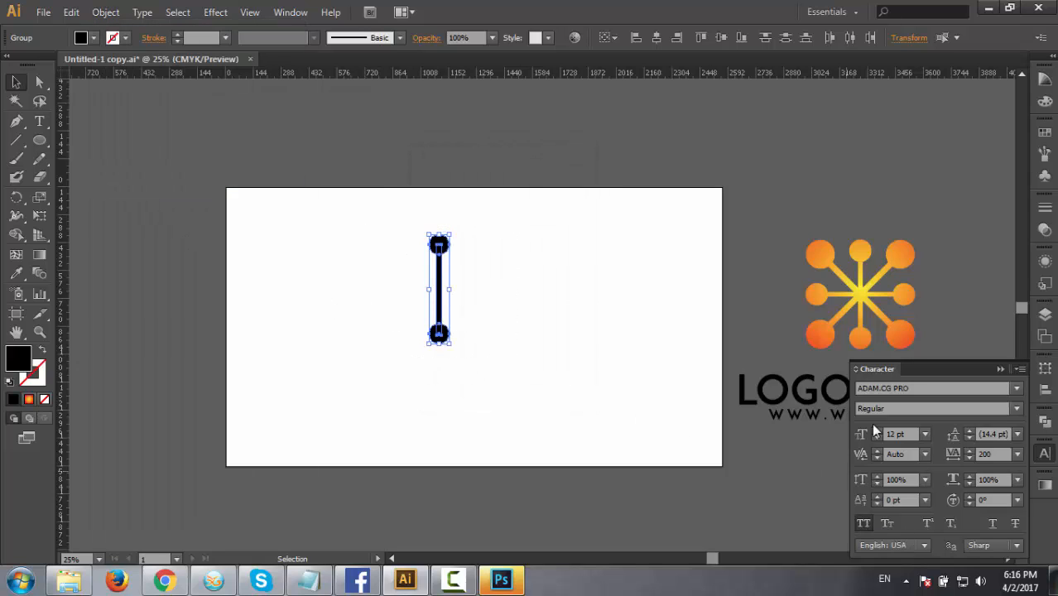
Unite the expanded line and circles into one single shape with the Pathfinder.
{"action": "left_click", "coordinate": [1045, 421]}
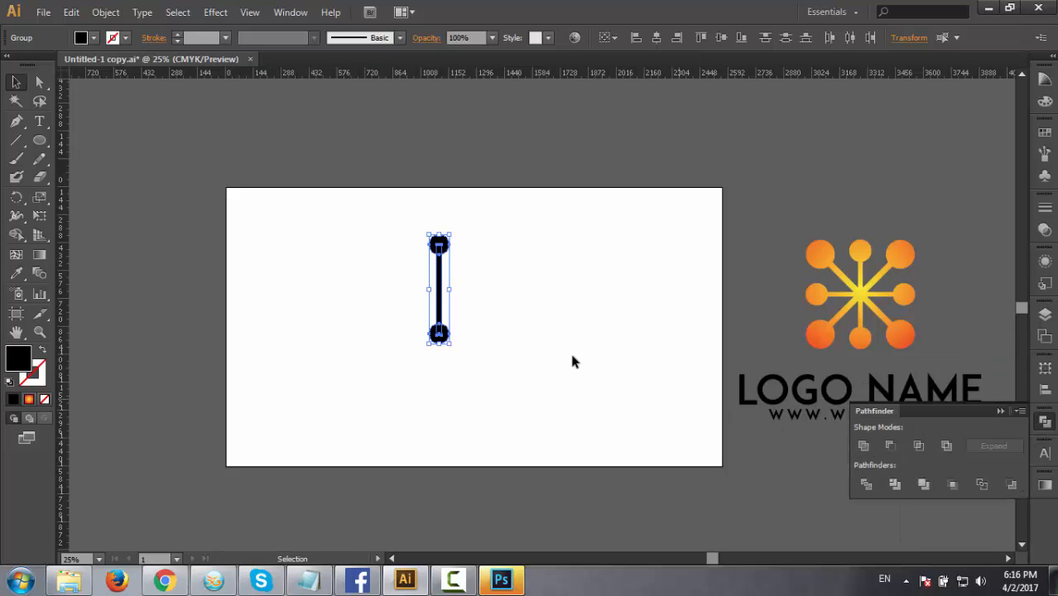
{"action": "left_click", "coordinate": [866, 445]}
{"action": "left_click_drag", "start_coordinate": [314, 239], "coordinate": [534, 368]}
{"action": "left_click_drag", "start_coordinate": [361, 234], "coordinate": [546, 409]}
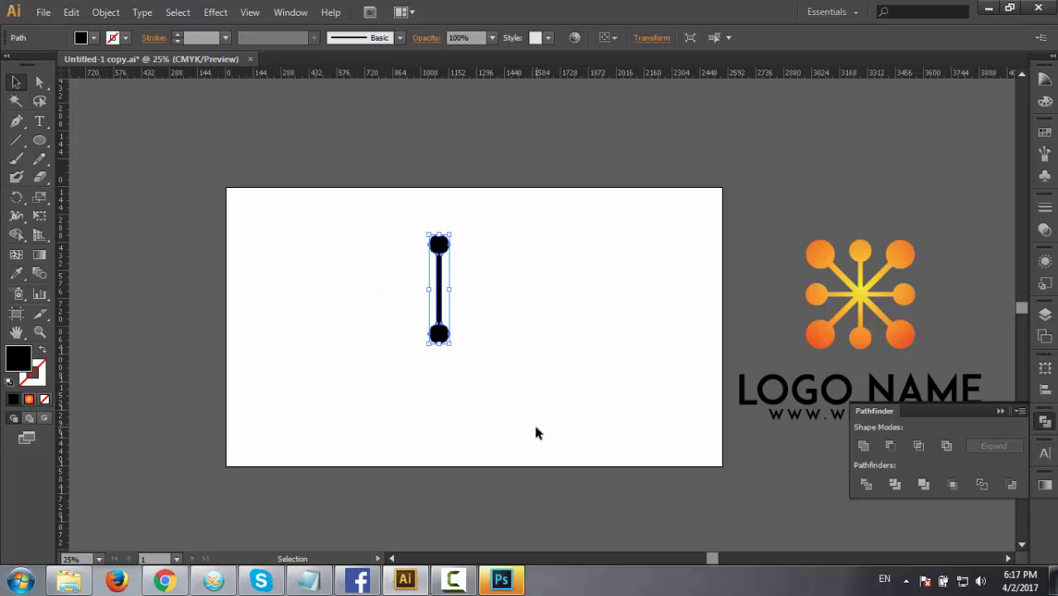
{"action": "left_click", "coordinate": [478, 370]}
{"action": "left_click_drag", "start_coordinate": [380, 233], "coordinate": [490, 362]}
{"action": "key", "text": "a"}
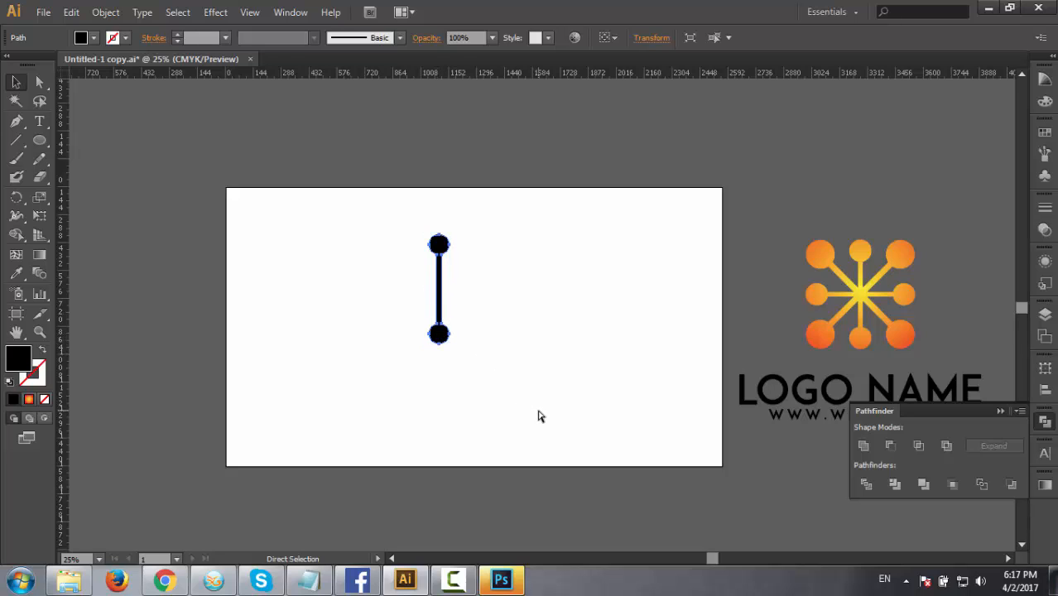
{"action": "key", "text": "v"}
{"action": "left_click_drag", "start_coordinate": [439, 288], "coordinate": [574, 292], "text": "alt"}
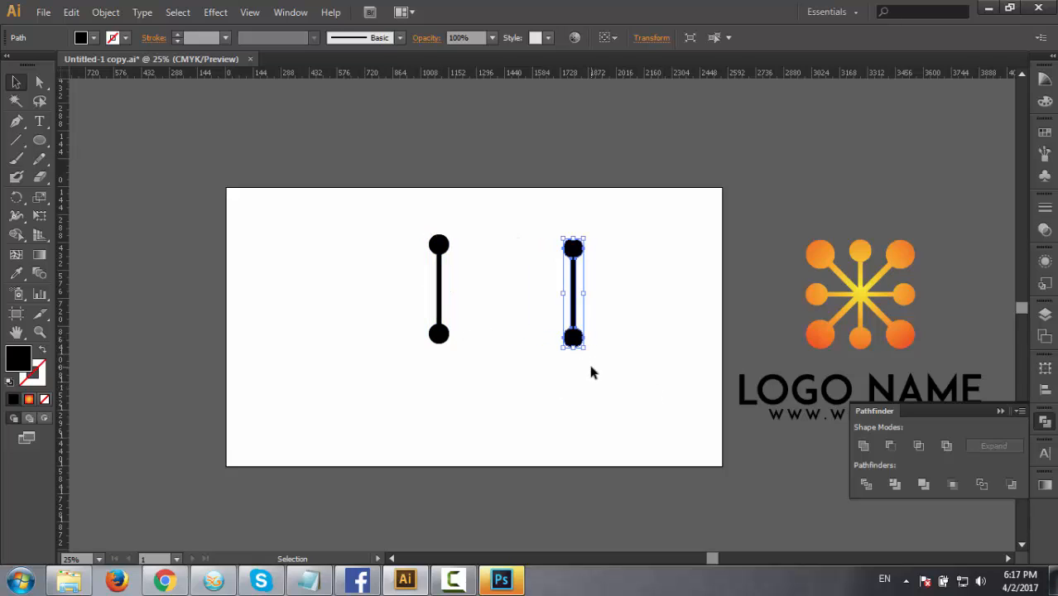
{"action": "key", "text": "ctrl+z"}
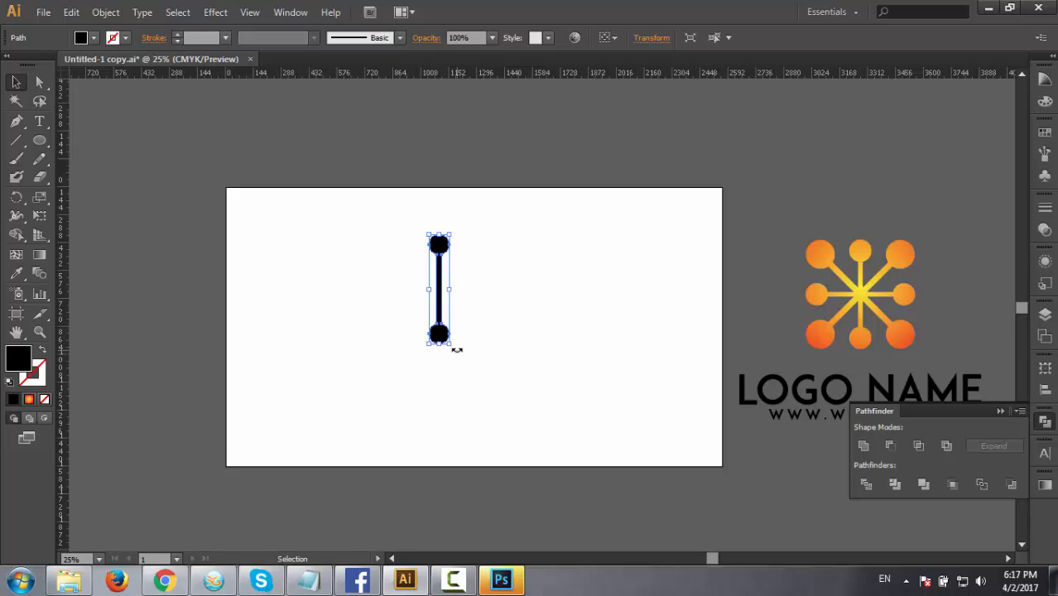
{"action": "left_click_drag", "start_coordinate": [455, 350], "coordinate": [487, 311]}
{"action": "left_click", "coordinate": [530, 348]}
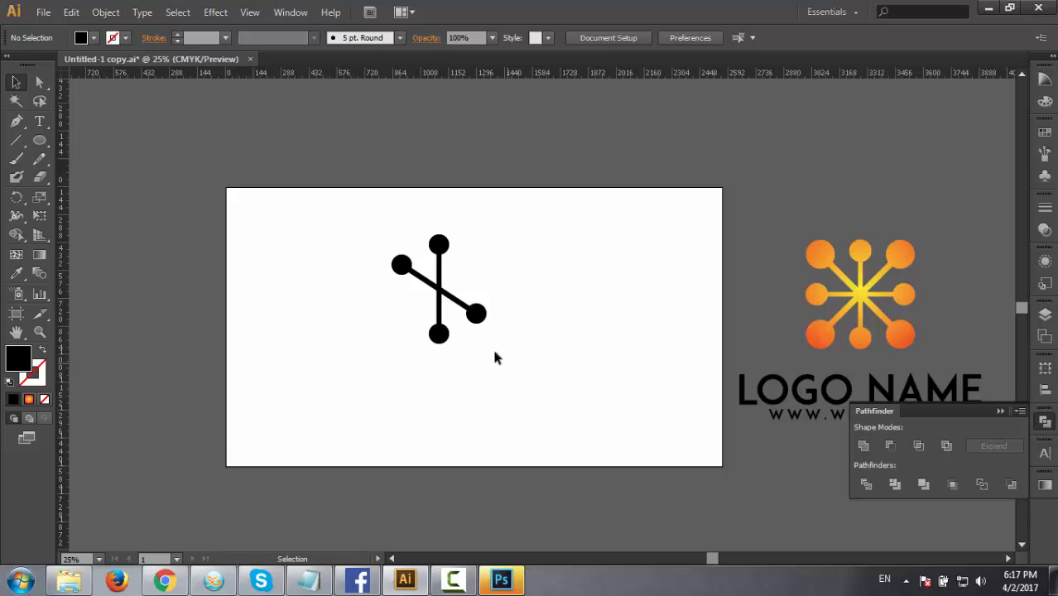
{"action": "left_click", "coordinate": [478, 318]}
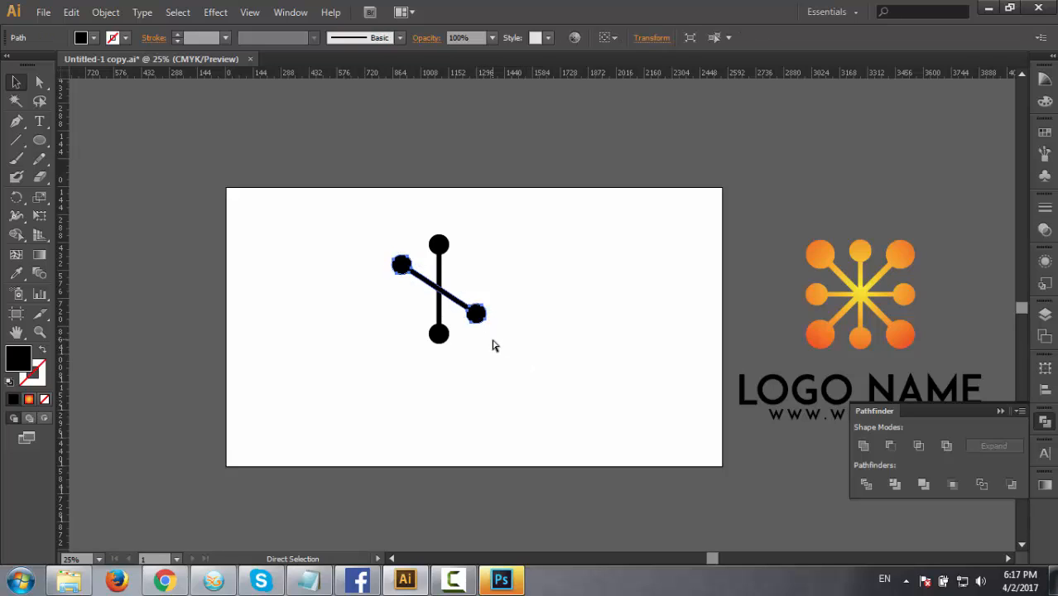
{"action": "key", "text": "ctrl+z"}
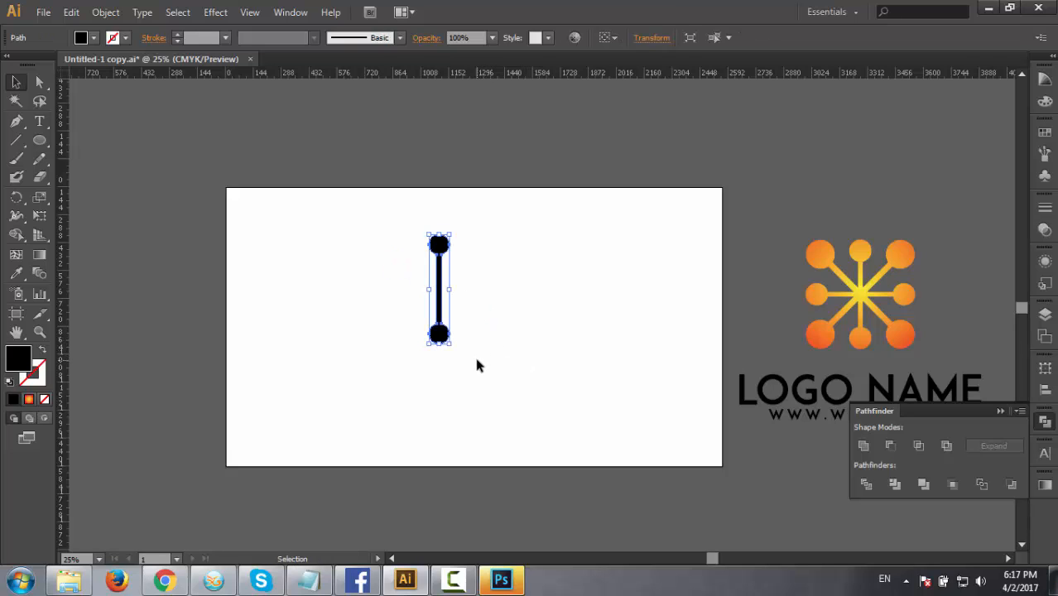
Duplicate the vertical bar in place and rotate the copy 90 degrees to form a cross.
{"action": "key", "text": "a"}
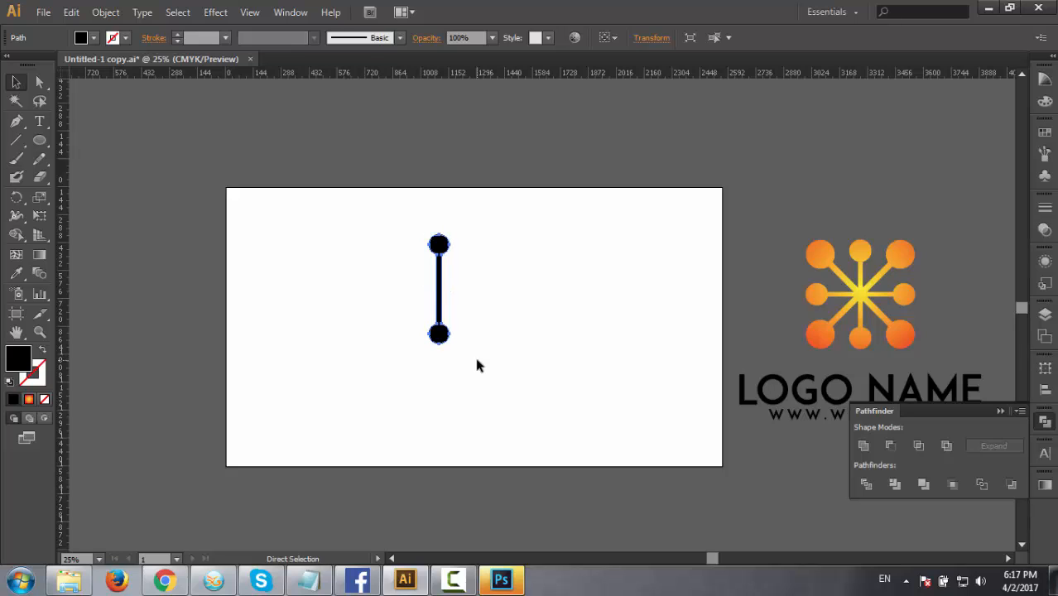
{"action": "key", "text": "v"}
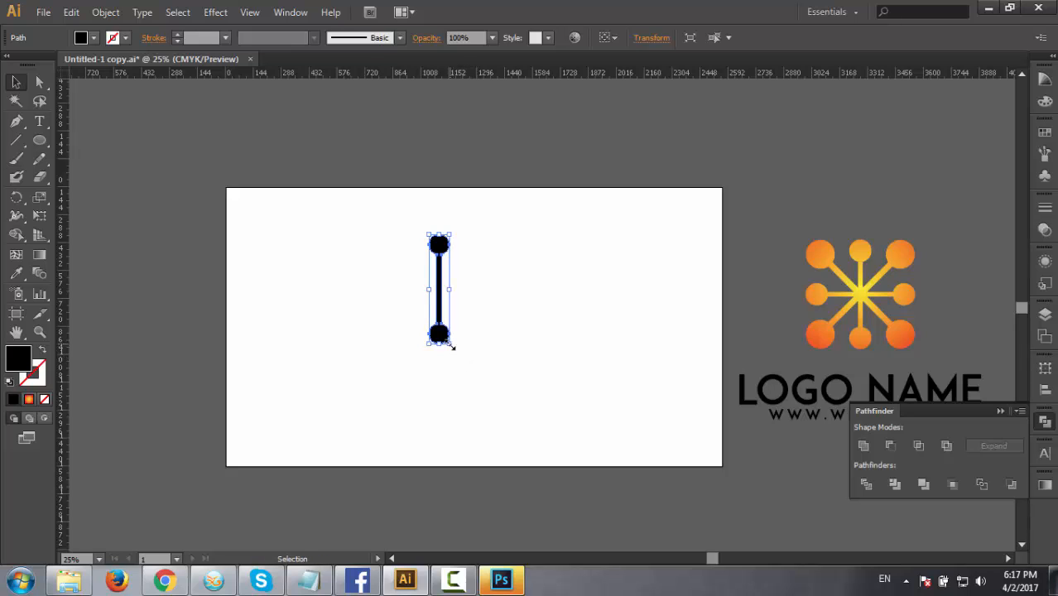
{"action": "key", "text": "shift"}
{"action": "left_click_drag", "start_coordinate": [457, 349], "coordinate": [482, 285]}
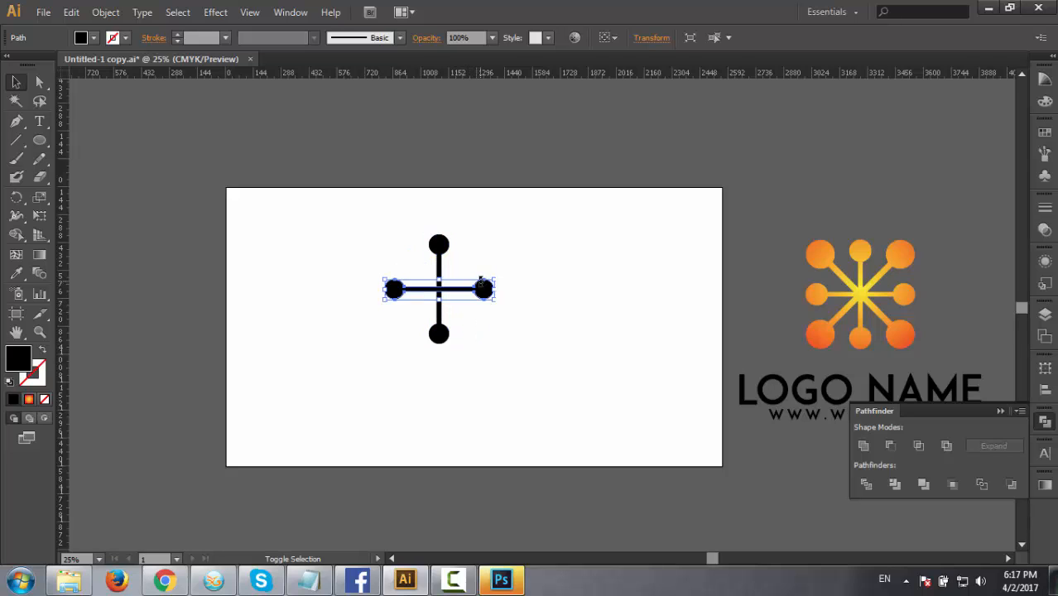
{"action": "left_click", "coordinate": [500, 318]}
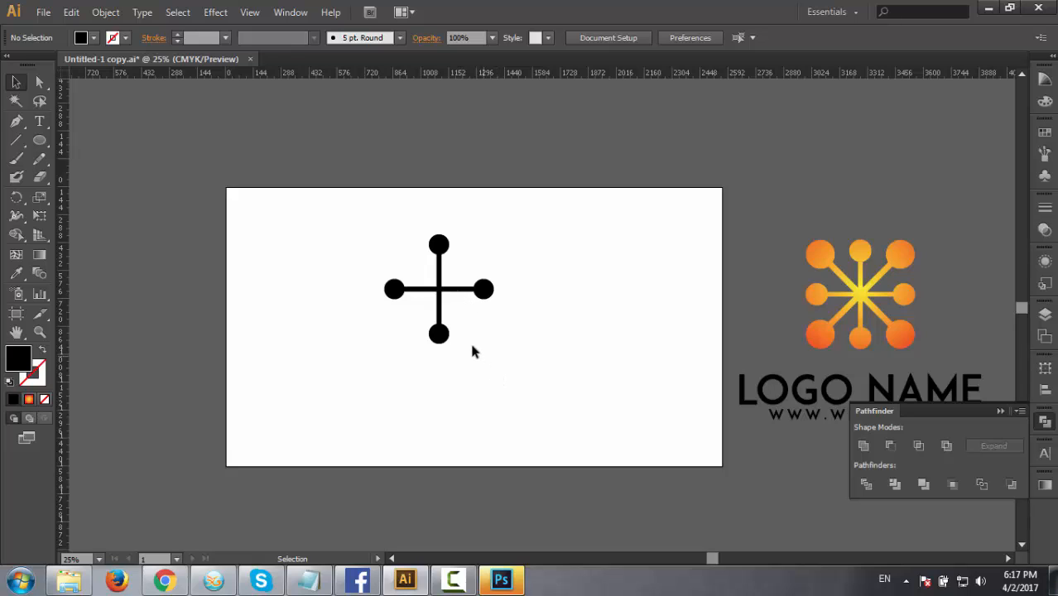
Paste a copy of the whole cross in front and rotate it 45 degrees to form an eight-armed star.
{"action": "left_click_drag", "start_coordinate": [396, 243], "coordinate": [504, 355]}
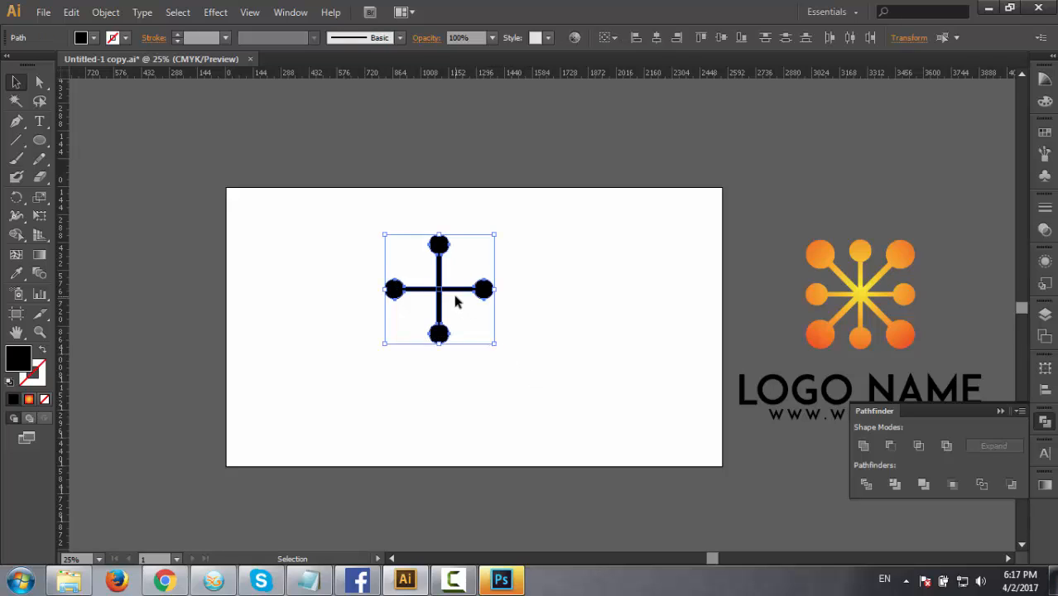
{"action": "key", "text": "ctrl+c"}
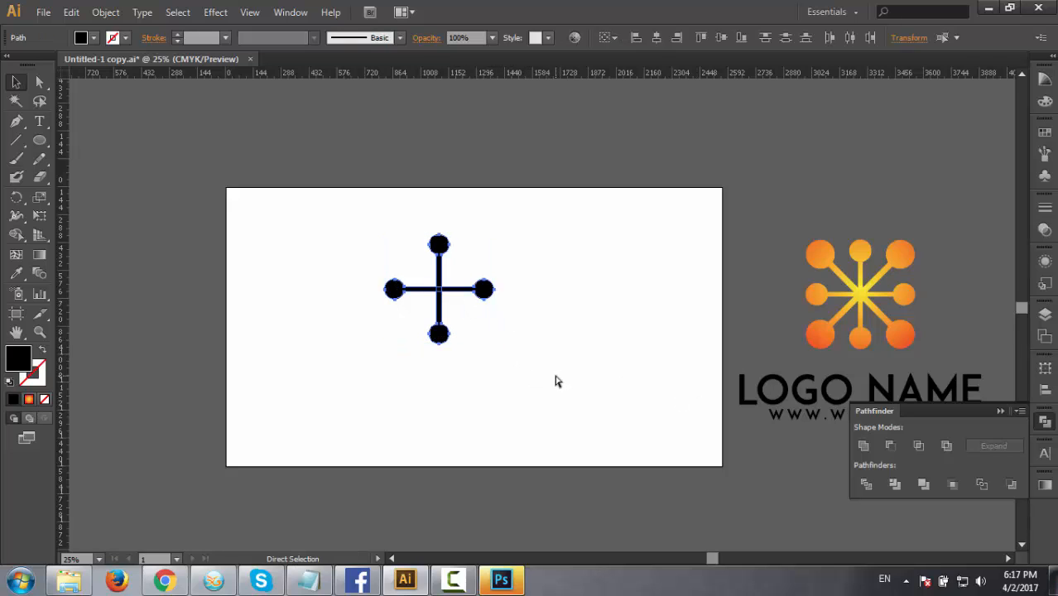
{"action": "key", "text": "ctrl+f"}
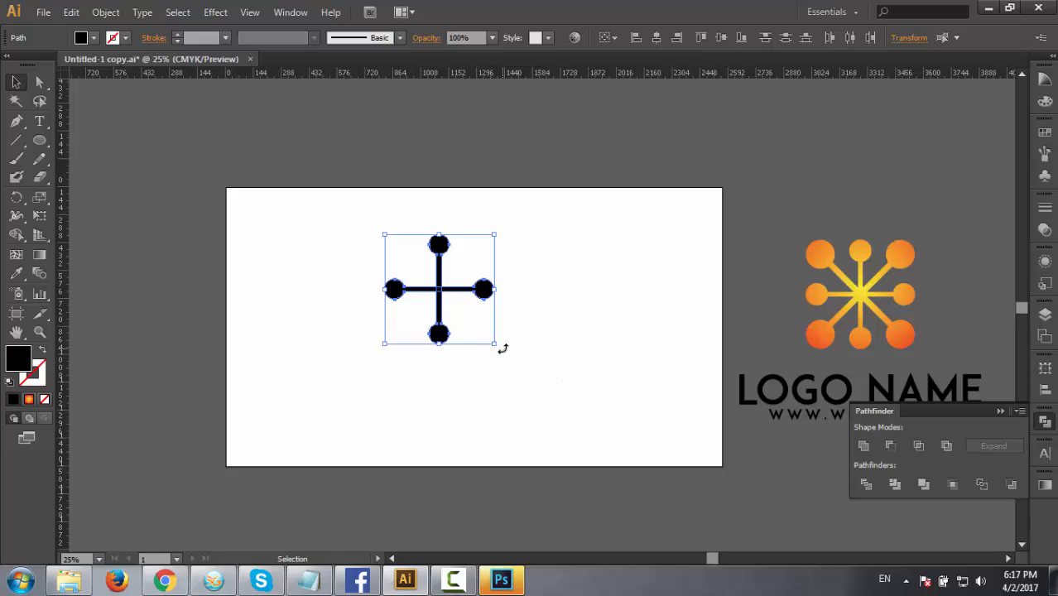
{"action": "left_click_drag", "start_coordinate": [503, 348], "coordinate": [499, 298]}
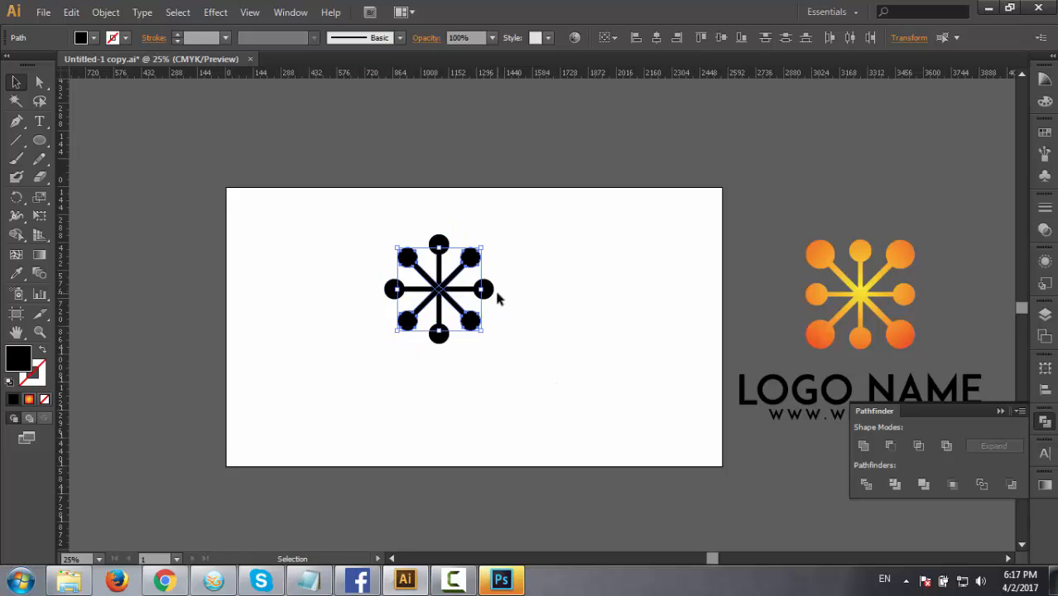
{"action": "left_click", "coordinate": [506, 354]}
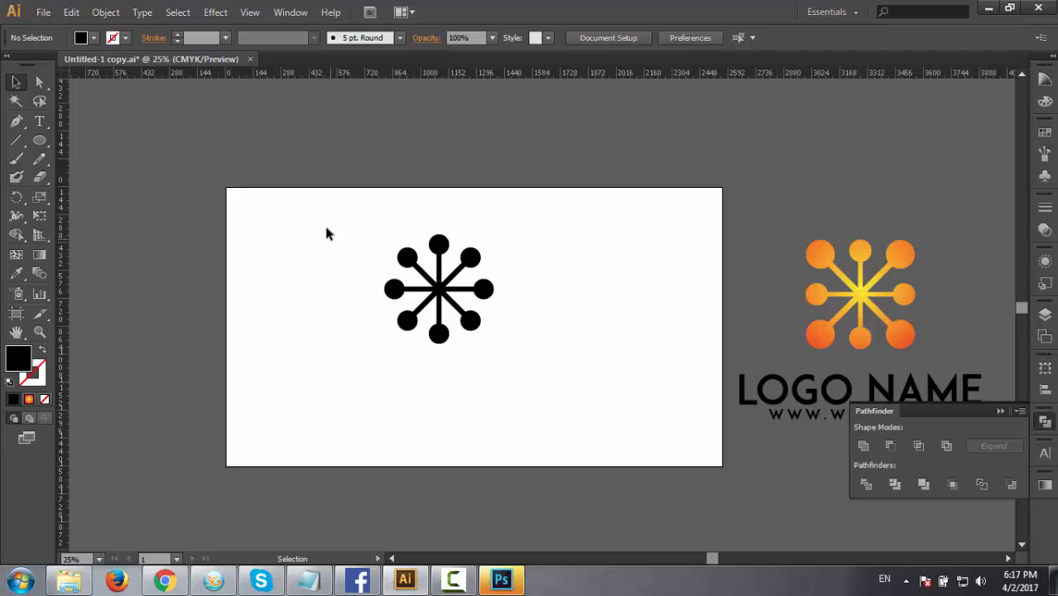
{"action": "left_click_drag", "start_coordinate": [325, 228], "coordinate": [495, 341]}
{"action": "left_click", "coordinate": [547, 348]}
{"action": "left_click", "coordinate": [471, 321]}
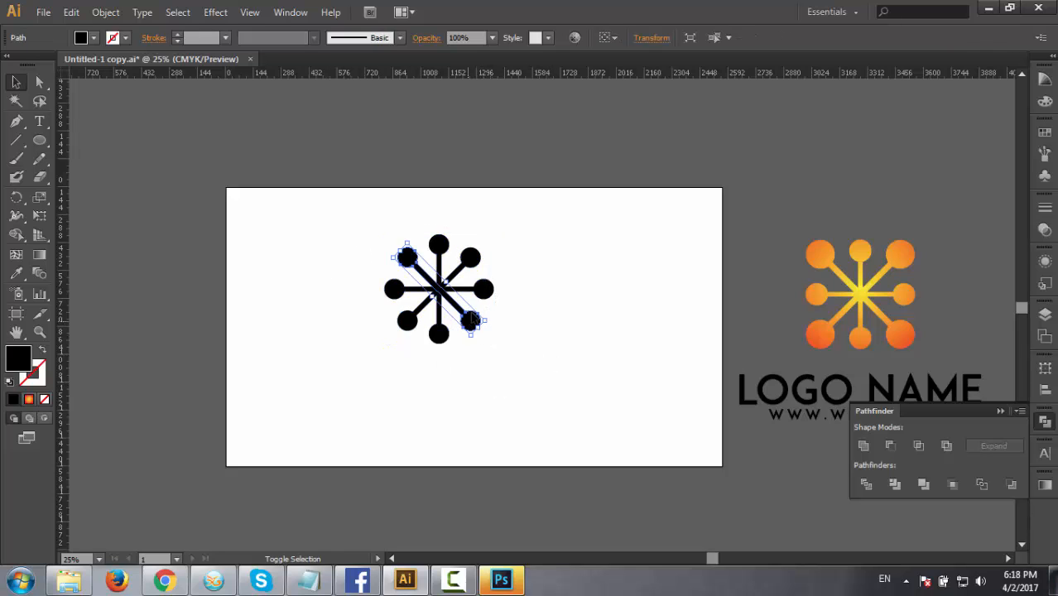
{"action": "left_click", "coordinate": [475, 261], "text": "shift"}
{"action": "left_click", "coordinate": [547, 354]}
{"action": "left_click_drag", "start_coordinate": [334, 217], "coordinate": [512, 349]}
{"action": "left_click", "coordinate": [503, 343]}
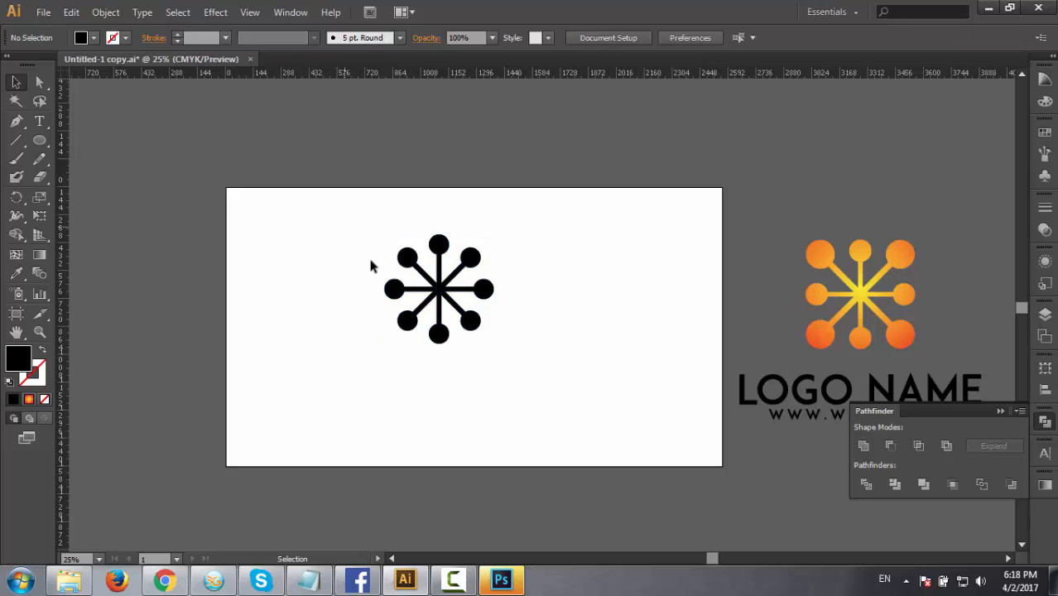
{"action": "left_click_drag", "start_coordinate": [370, 265], "coordinate": [524, 381]}
{"action": "left_click", "coordinate": [519, 393]}
{"action": "left_click", "coordinate": [857, 255]}
{"action": "left_click", "coordinate": [545, 296]}
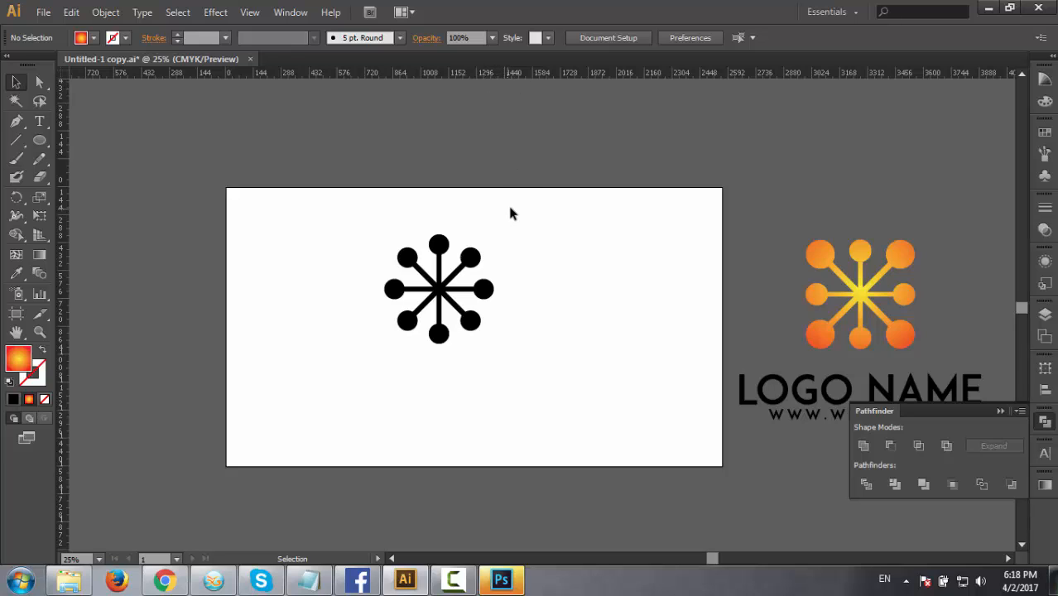
Place two horizontal and two vertical ruler guides along the outer edges of the eight-armed star.
{"action": "left_click_drag", "start_coordinate": [554, 72], "coordinate": [560, 235]}
{"action": "left_click_drag", "start_coordinate": [548, 76], "coordinate": [561, 343]}
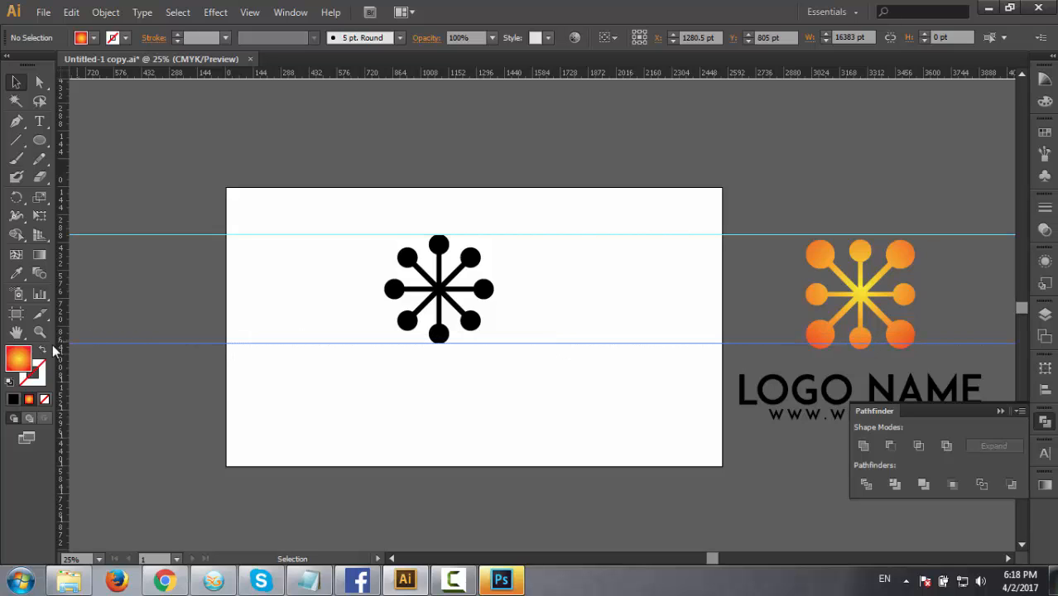
{"action": "left_click_drag", "start_coordinate": [373, 355], "coordinate": [386, 358]}
{"action": "left_click_drag", "start_coordinate": [64, 387], "coordinate": [493, 398]}
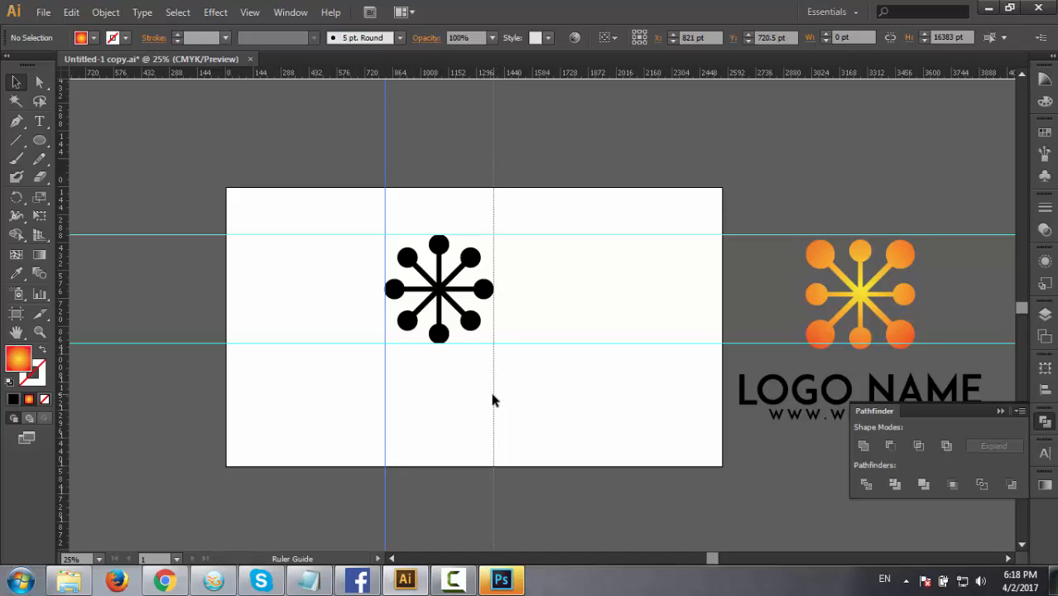
{"action": "left_click_drag", "start_coordinate": [385, 379], "coordinate": [383, 379]}
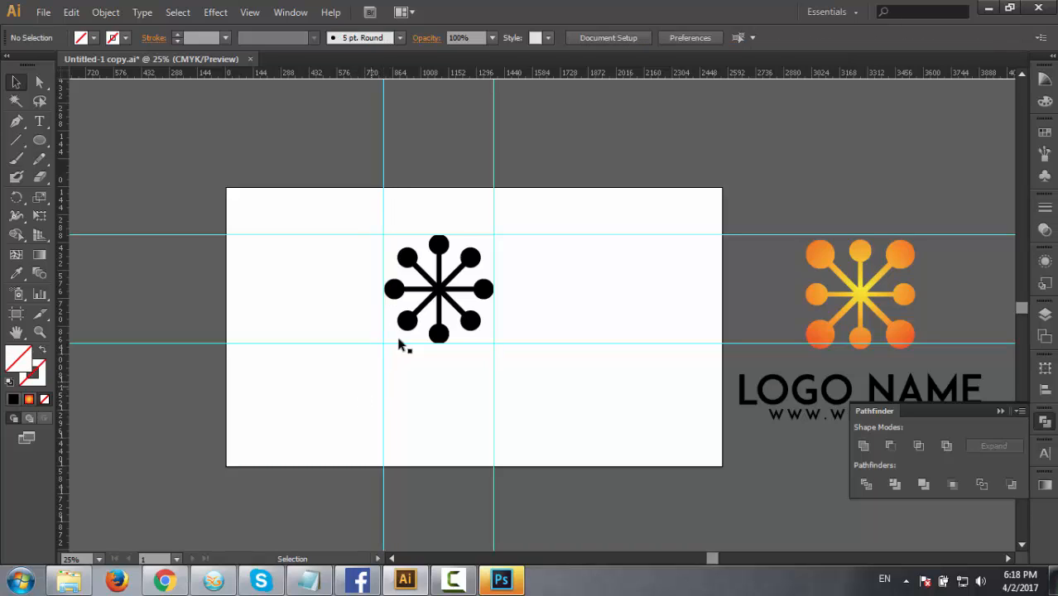
Scale up the diagonal arms proportionally from the centre until their end circles reach the guides on all sides.
{"action": "left_click", "coordinate": [471, 320]}
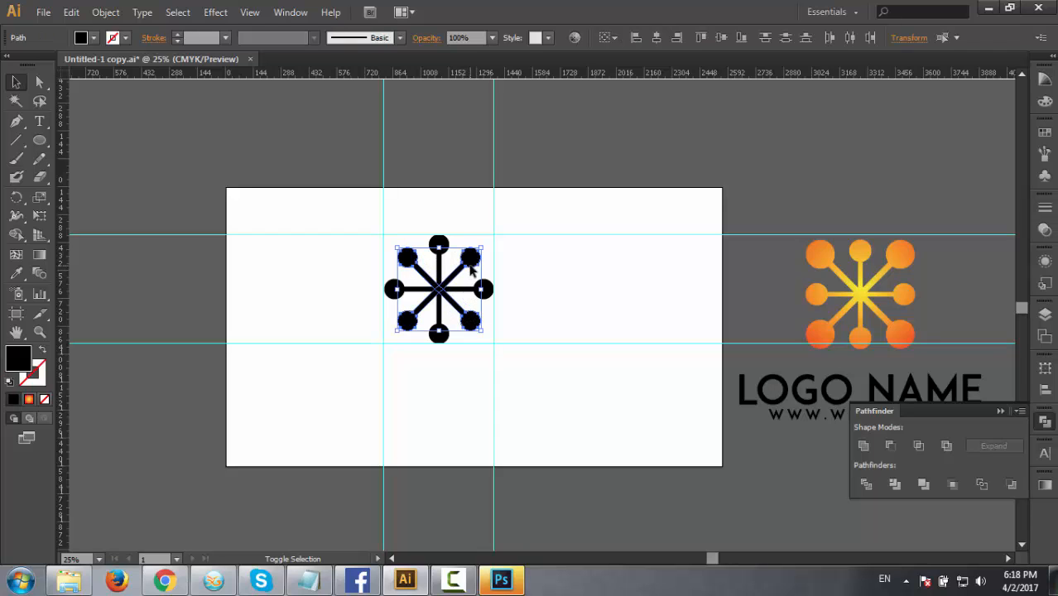
{"action": "left_click_drag", "start_coordinate": [485, 330], "coordinate": [493, 345]}
{"action": "left_click", "coordinate": [528, 382]}
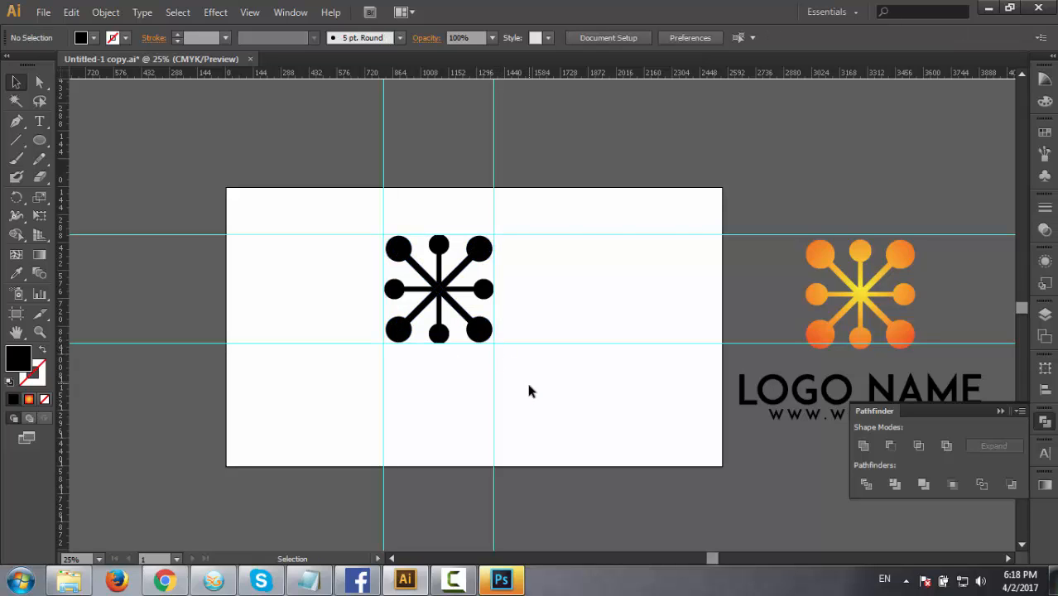
{"action": "left_click", "coordinate": [481, 332]}
{"action": "left_click", "coordinate": [480, 249], "text": "shift"}
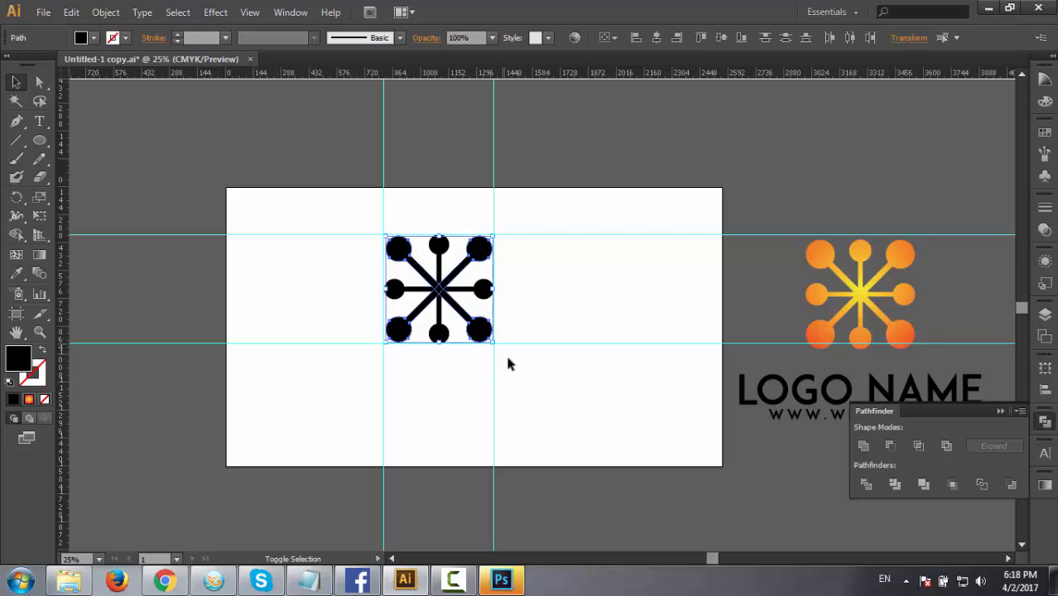
{"action": "left_click_drag", "start_coordinate": [496, 346], "coordinate": [496, 354]}
{"action": "left_click", "coordinate": [539, 392]}
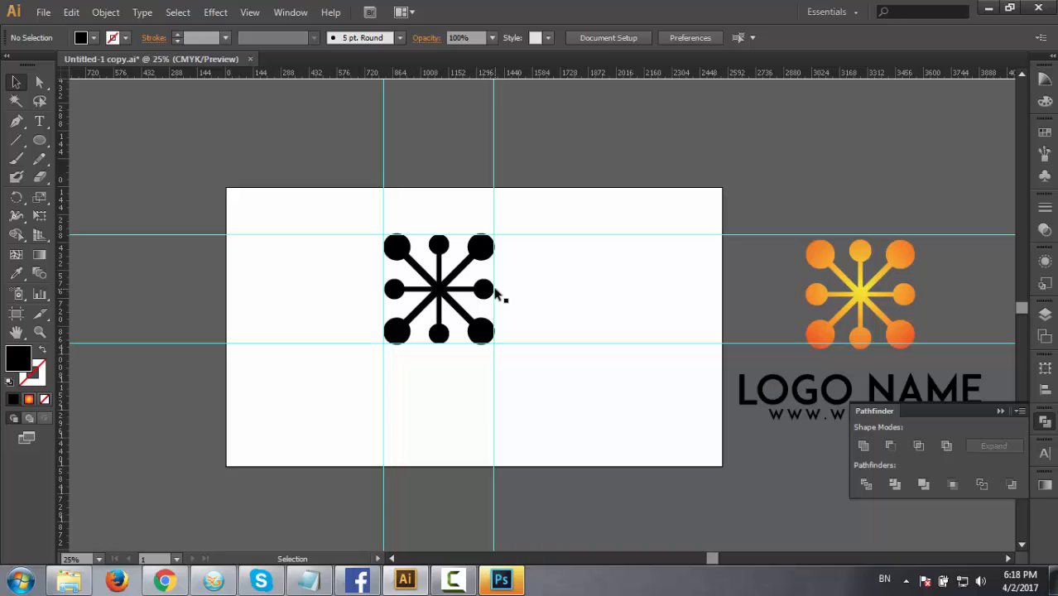
Delete the two horizontal and two vertical ruler guides around the star.
{"action": "left_click_drag", "start_coordinate": [548, 194], "coordinate": [623, 469]}
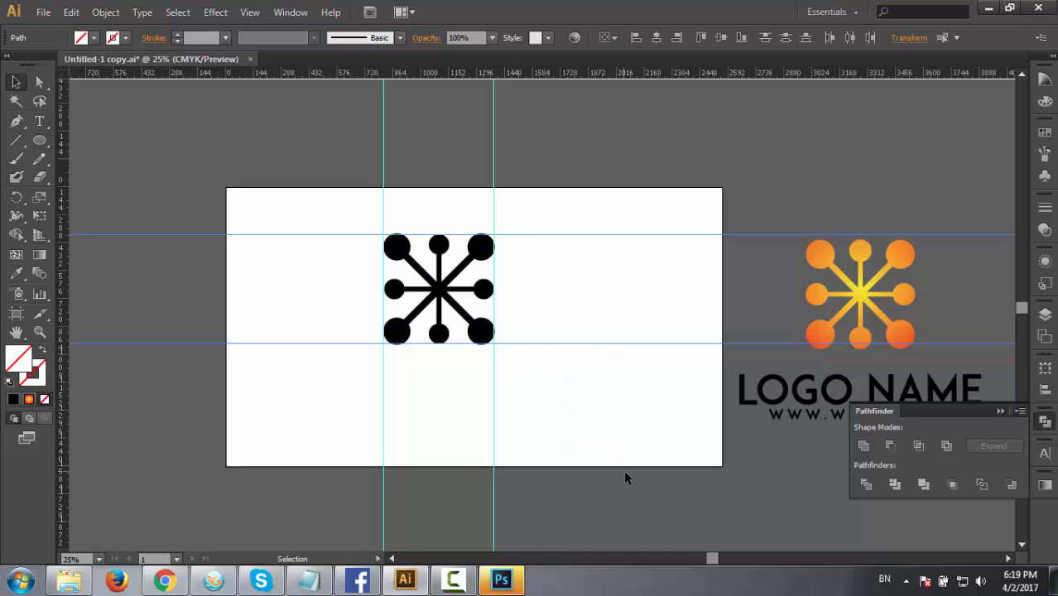
{"action": "key", "text": "Delete"}
{"action": "left_click_drag", "start_coordinate": [355, 170], "coordinate": [587, 209]}
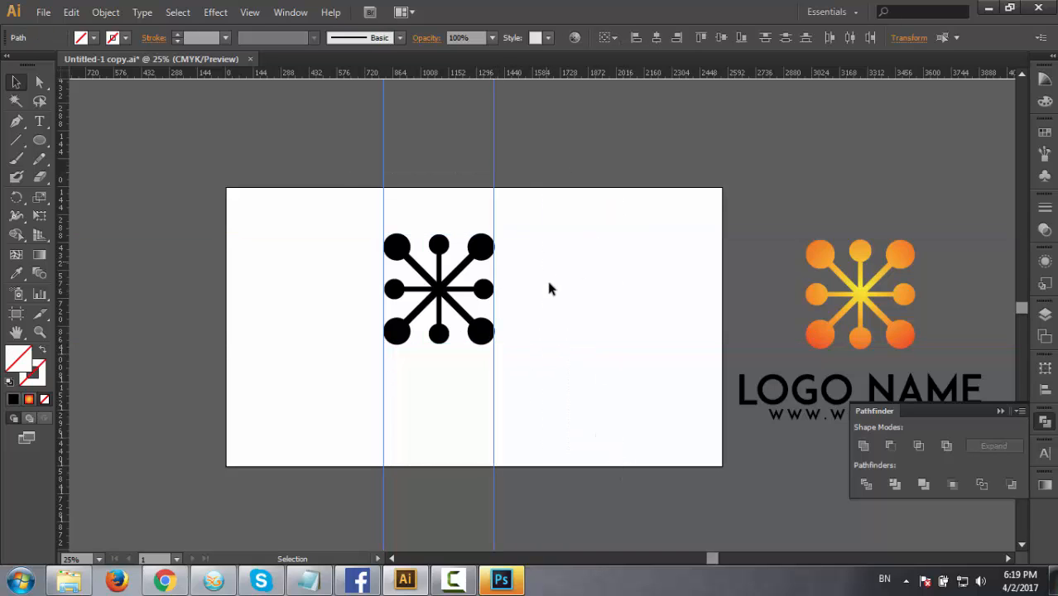
{"action": "key", "text": "Delete"}
Unite all the arms and end circles of the star into one shape with the Pathfinder.
{"action": "left_click_drag", "start_coordinate": [342, 238], "coordinate": [671, 472]}
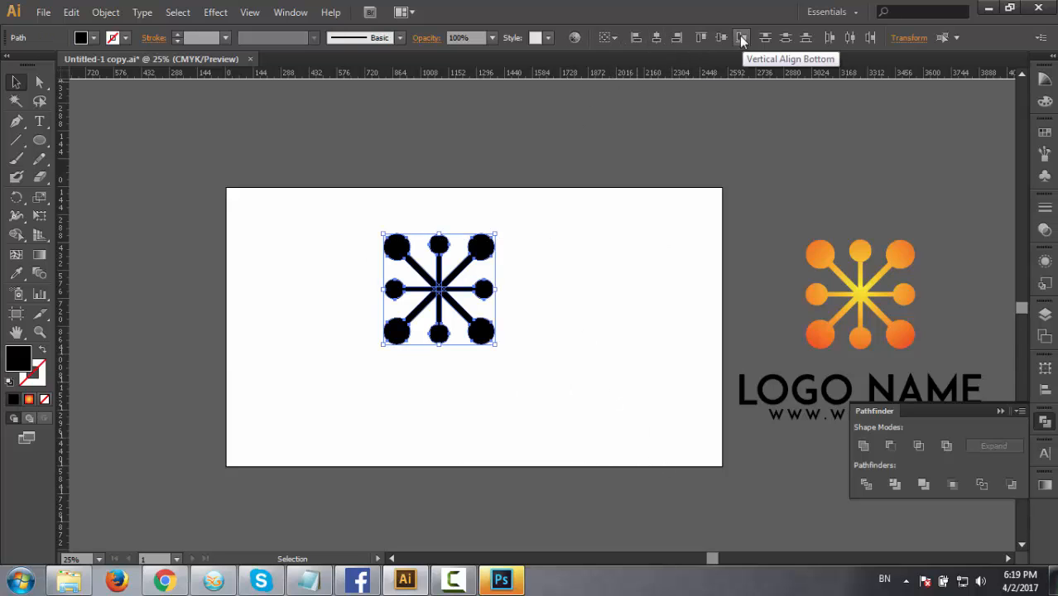
{"action": "left_click_drag", "start_coordinate": [328, 230], "coordinate": [528, 338]}
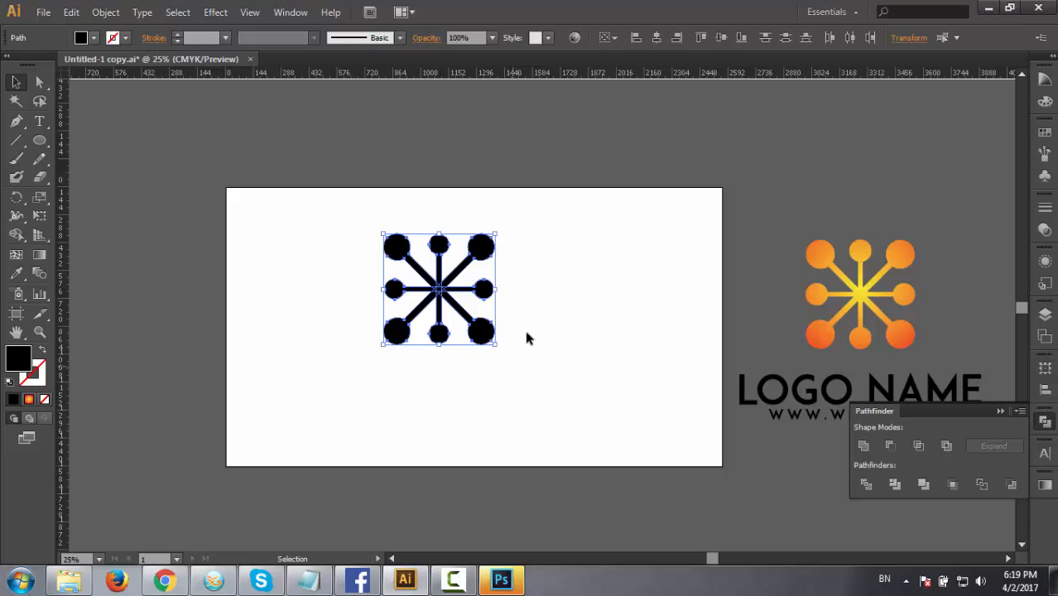
{"action": "left_click", "coordinate": [863, 446]}
{"action": "left_click", "coordinate": [465, 325]}
{"action": "left_click", "coordinate": [441, 303]}
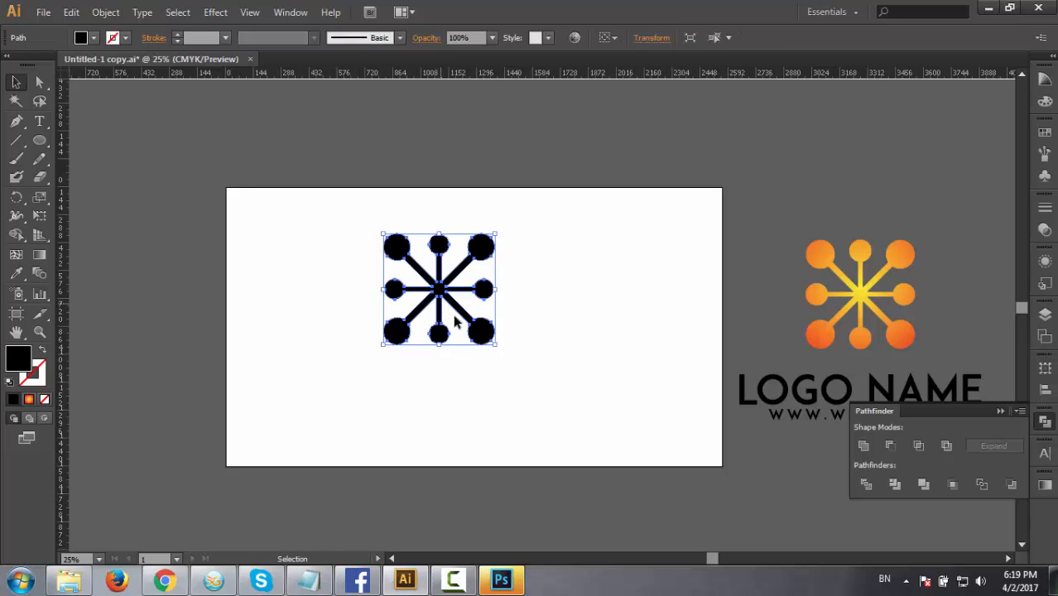
{"action": "left_click", "coordinate": [468, 355]}
Apply the reference logo's yellow-to-orange gradient to the united star with the Eyedropper.
{"action": "left_click", "coordinate": [438, 300]}
{"action": "left_click", "coordinate": [15, 273]}
{"action": "left_click", "coordinate": [860, 290]}
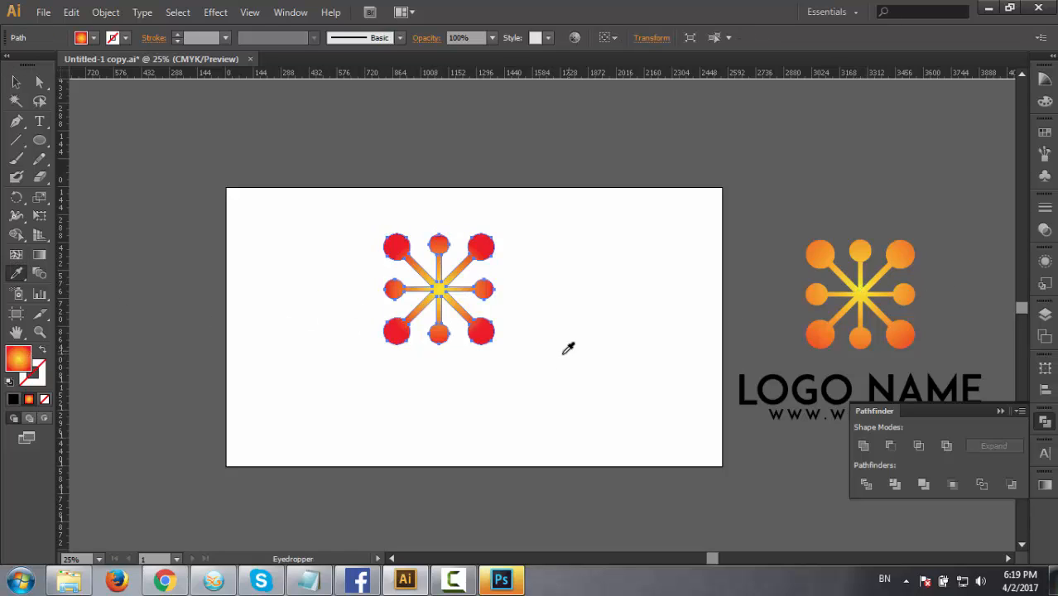
{"action": "key", "text": "v"}
{"action": "left_click", "coordinate": [476, 354]}
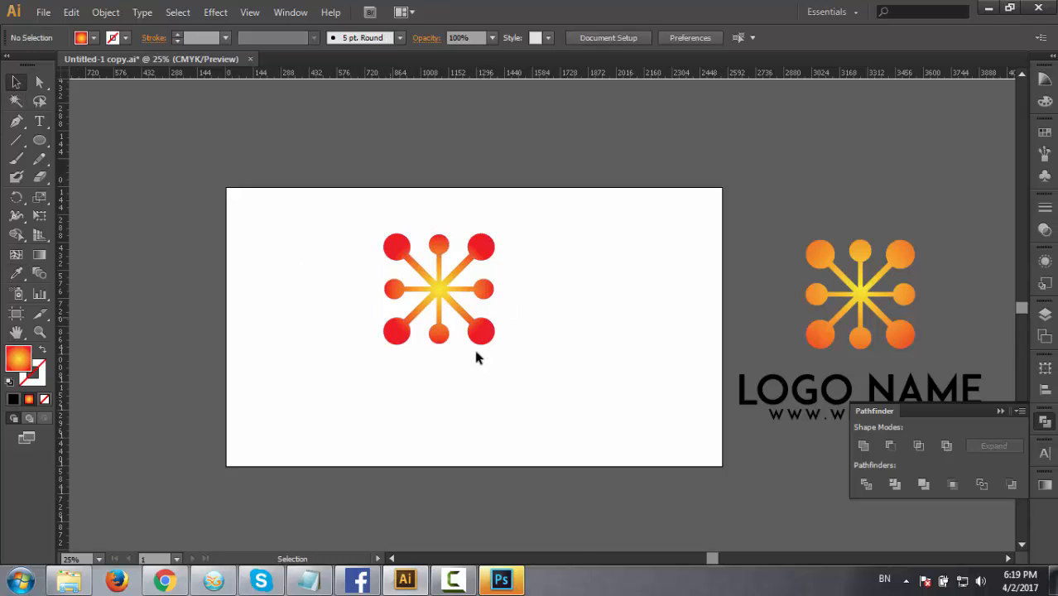
{"action": "left_click_drag", "start_coordinate": [568, 407], "coordinate": [597, 389]}
{"action": "left_click", "coordinate": [432, 268]}
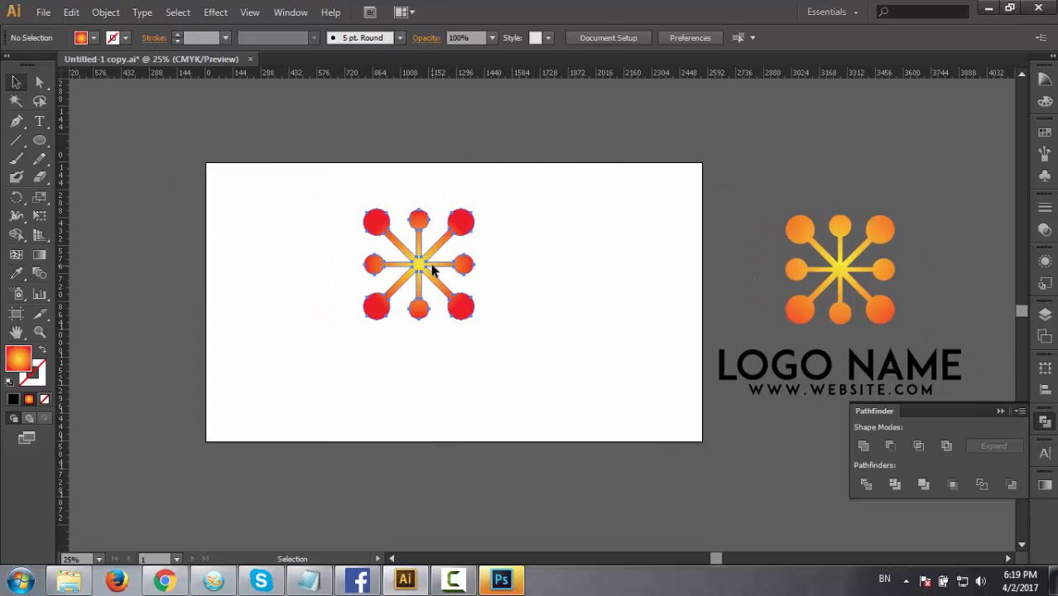
{"action": "left_click", "coordinate": [707, 383]}
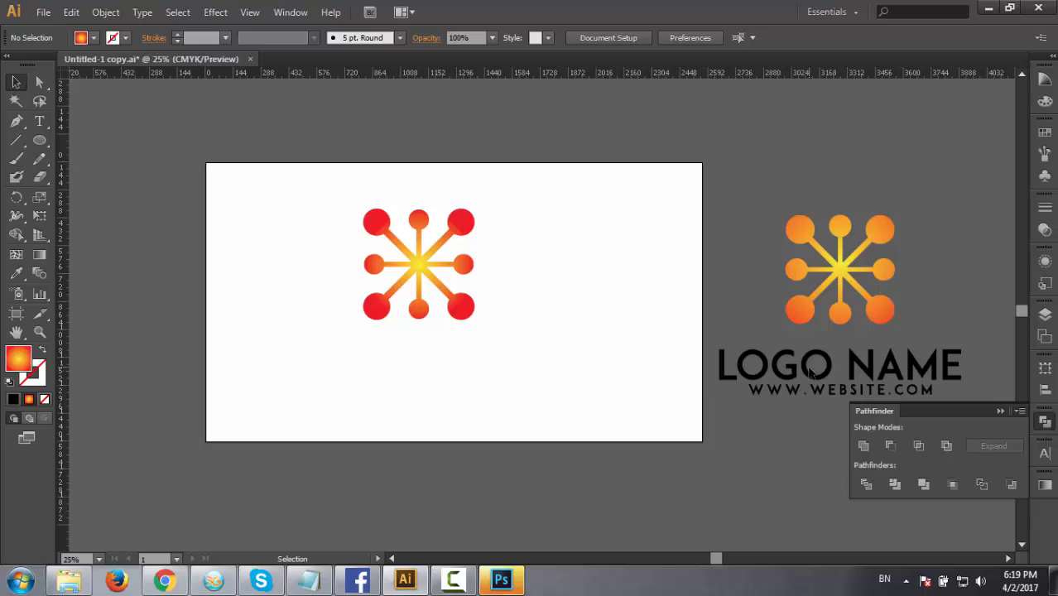
{"action": "left_click", "coordinate": [39, 121]}
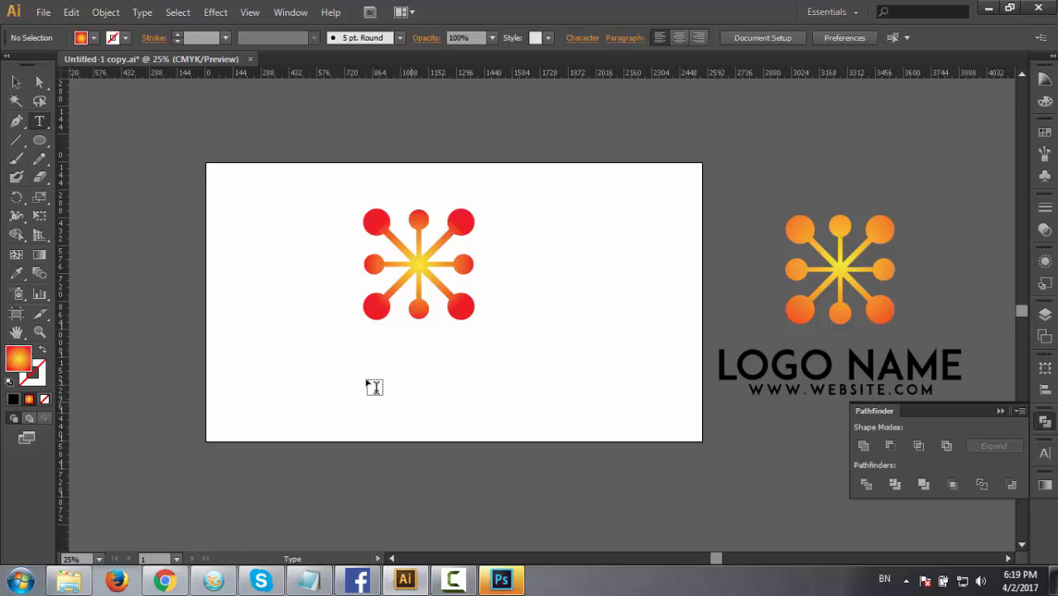
{"action": "left_click", "coordinate": [344, 373]}
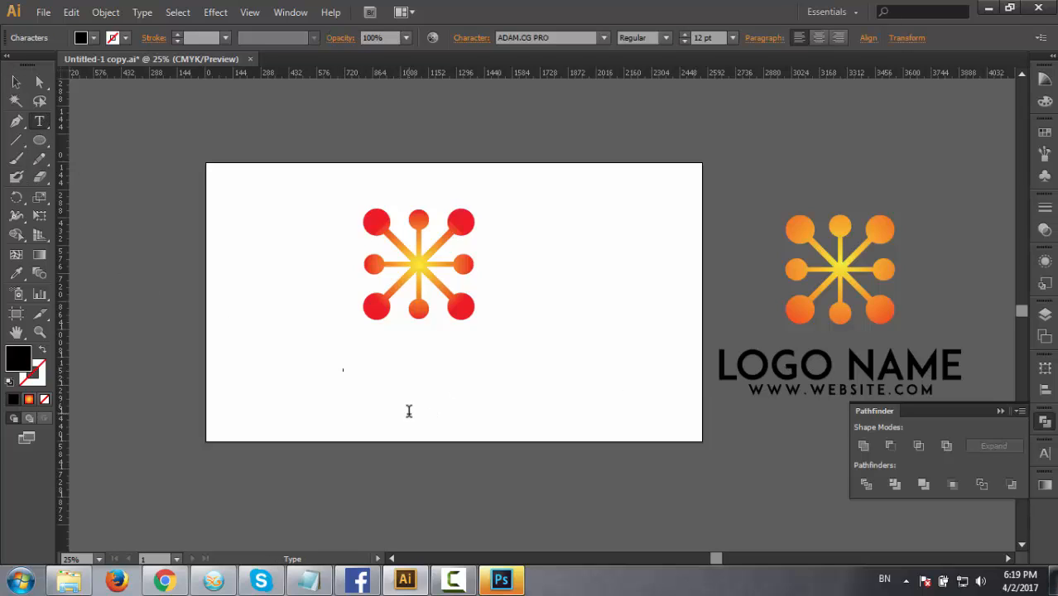
{"action": "type", "text": "LOGO"}
{"action": "left_click", "coordinate": [16, 81]}
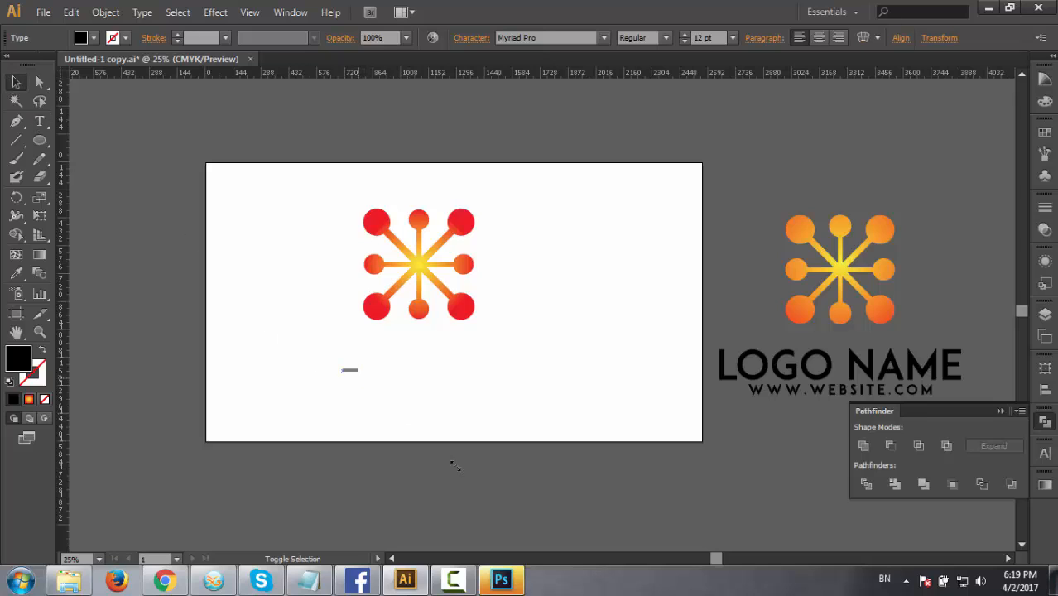
{"action": "left_click_drag", "start_coordinate": [455, 466], "coordinate": [471, 462]}
{"action": "left_click_drag", "start_coordinate": [397, 369], "coordinate": [360, 412]}
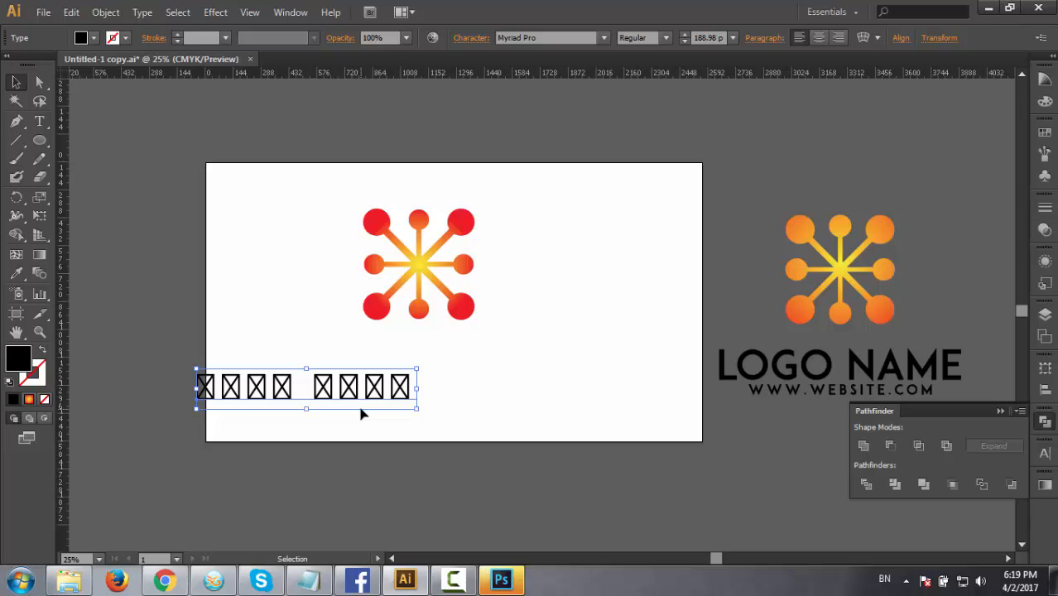
{"action": "key", "text": "Delete"}
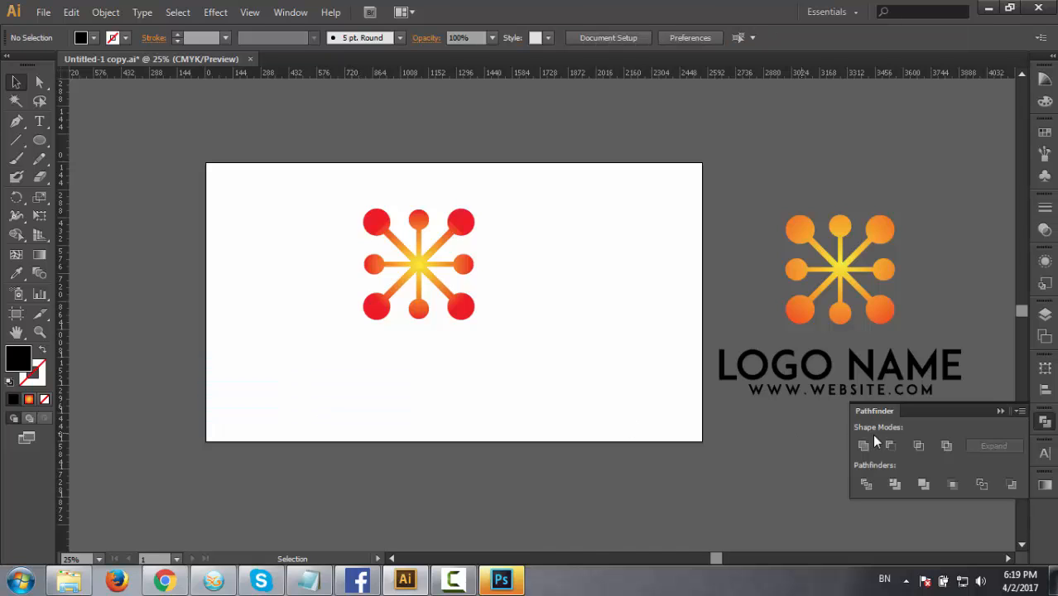
{"action": "left_click", "coordinate": [896, 366]}
{"action": "left_click_drag", "start_coordinate": [918, 381], "coordinate": [490, 366]}
{"action": "right_click", "coordinate": [470, 369]}
{"action": "left_click", "coordinate": [503, 442]}
Align the star and the text group to each other by their horizontal centres, undoing the vertical centre alignment.
{"action": "left_click_drag", "start_coordinate": [297, 200], "coordinate": [487, 405]}
{"action": "left_click", "coordinate": [654, 39]}
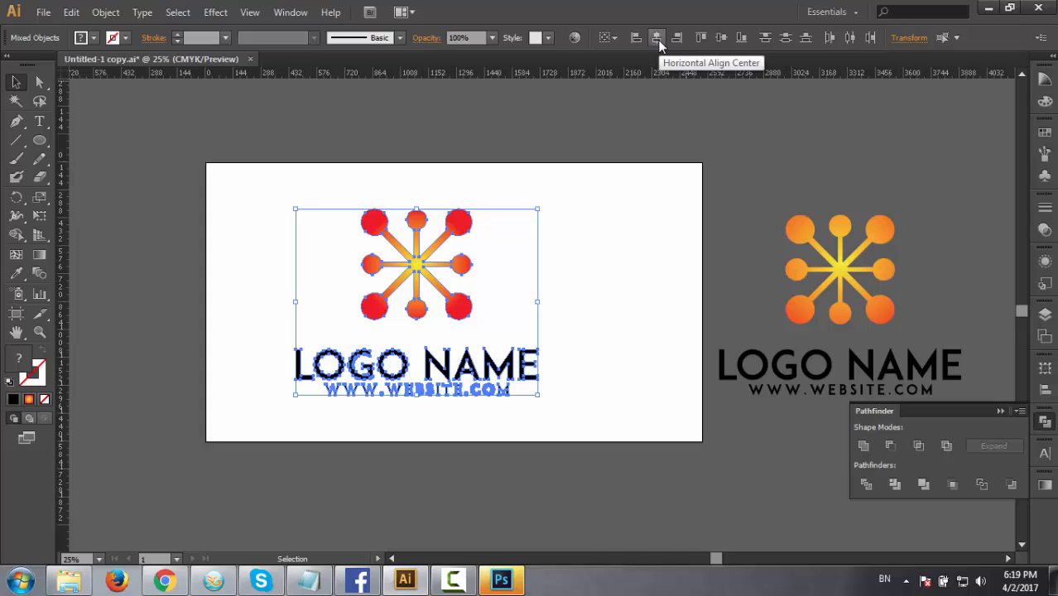
{"action": "left_click", "coordinate": [721, 38]}
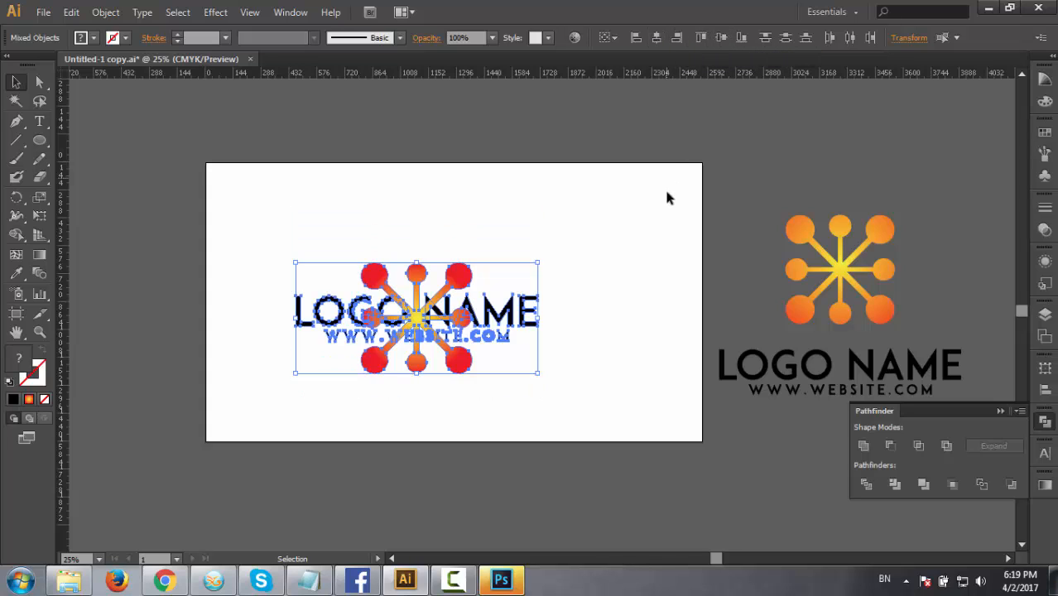
{"action": "key", "text": "ctrl+z"}
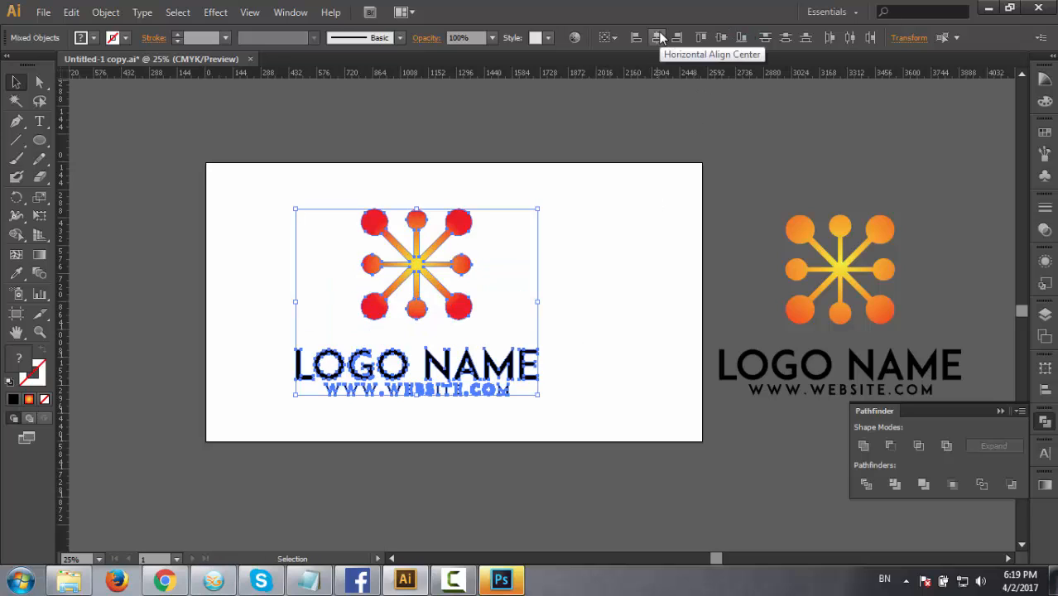
{"action": "left_click", "coordinate": [520, 409]}
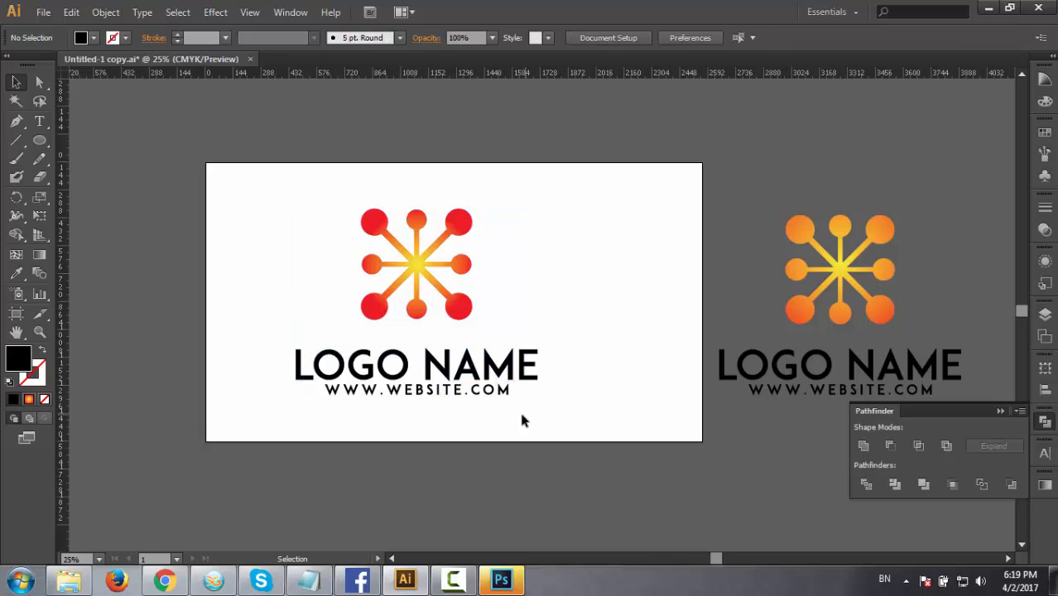
With the complete logo selected, switch to Photoshop and open the contents of the mockup's Your Logo smart object.
{"action": "mouse_move", "coordinate": [541, 410]}
{"action": "left_mouse_down"}
{"action": "mouse_move", "coordinate": [508, 372]}
{"action": "mouse_move", "coordinate": [551, 396]}
{"action": "left_mouse_up"}
{"action": "left_click_drag", "start_coordinate": [345, 219], "coordinate": [558, 434]}
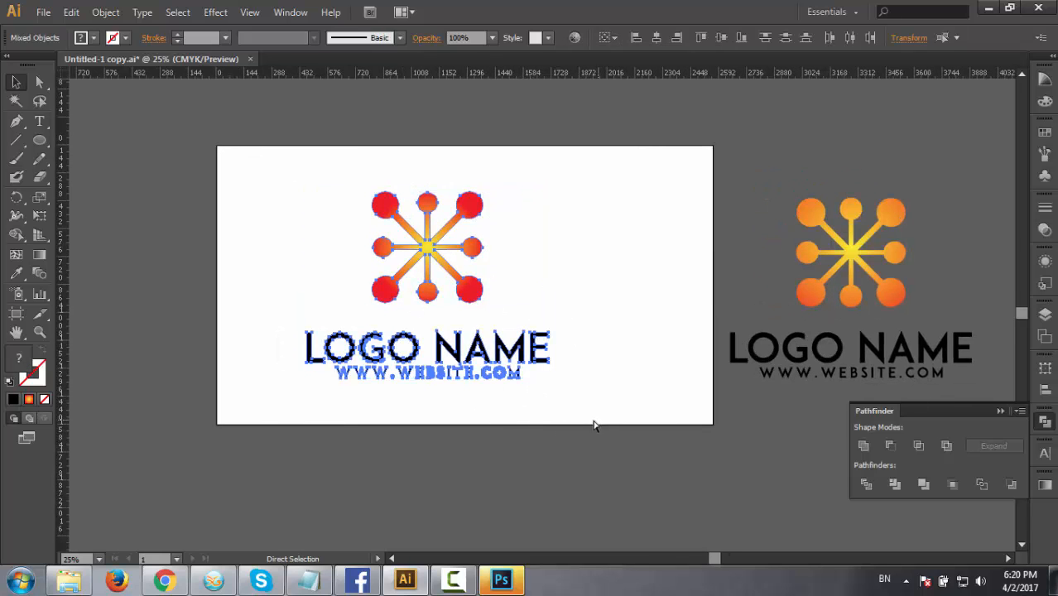
{"action": "left_click", "coordinate": [499, 583]}
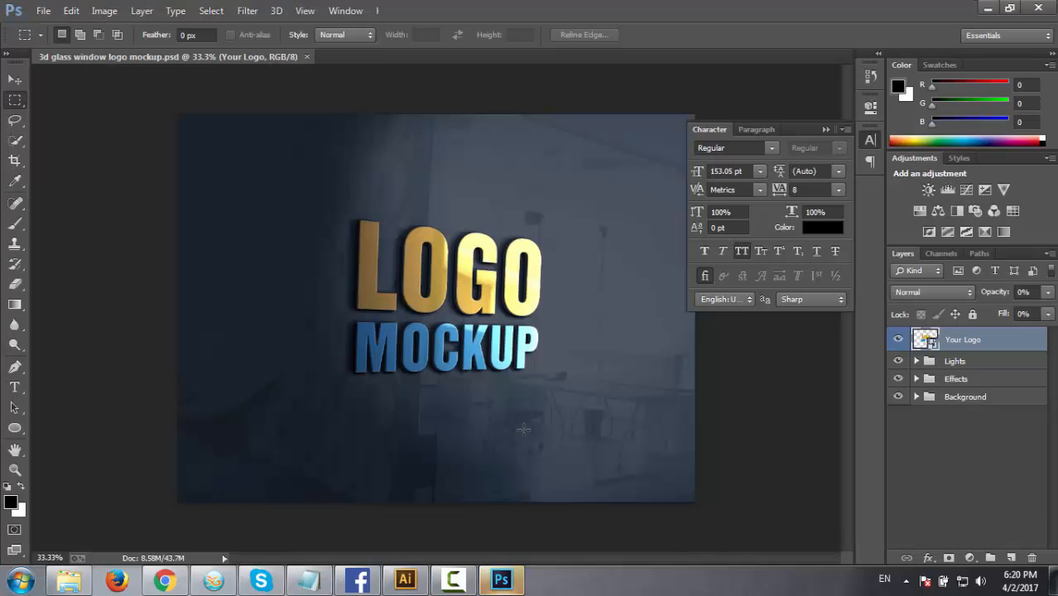
{"action": "double_click", "coordinate": [925, 340]}
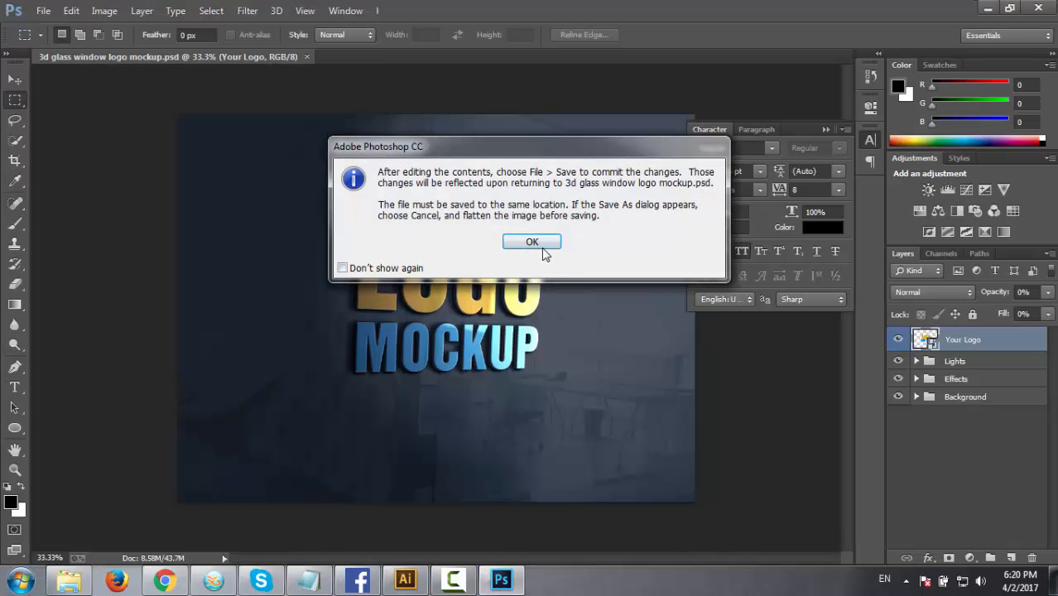
{"action": "left_click", "coordinate": [539, 241]}
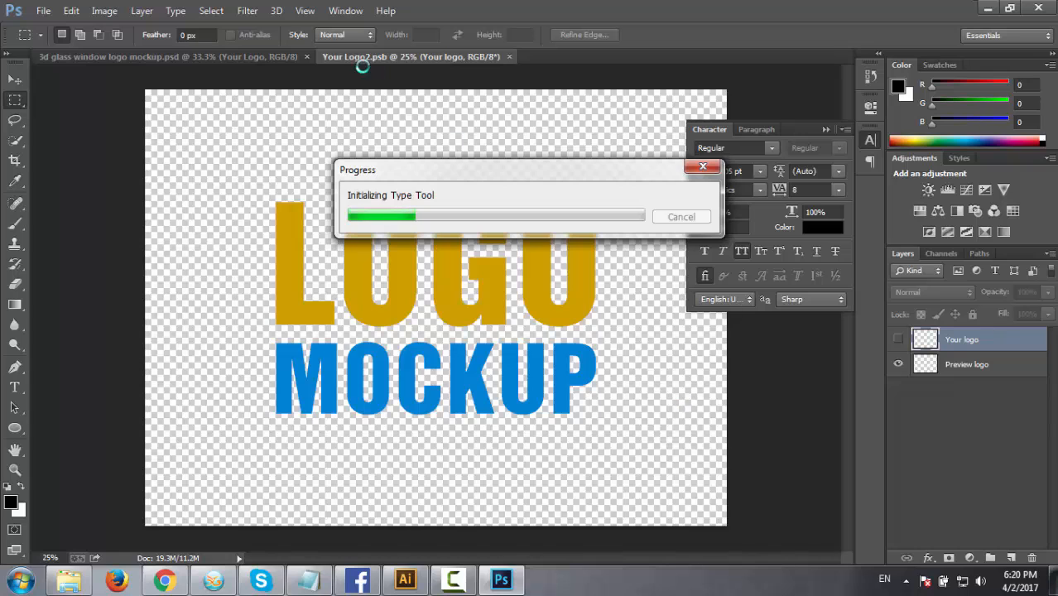
{"action": "left_click", "coordinate": [405, 579]}
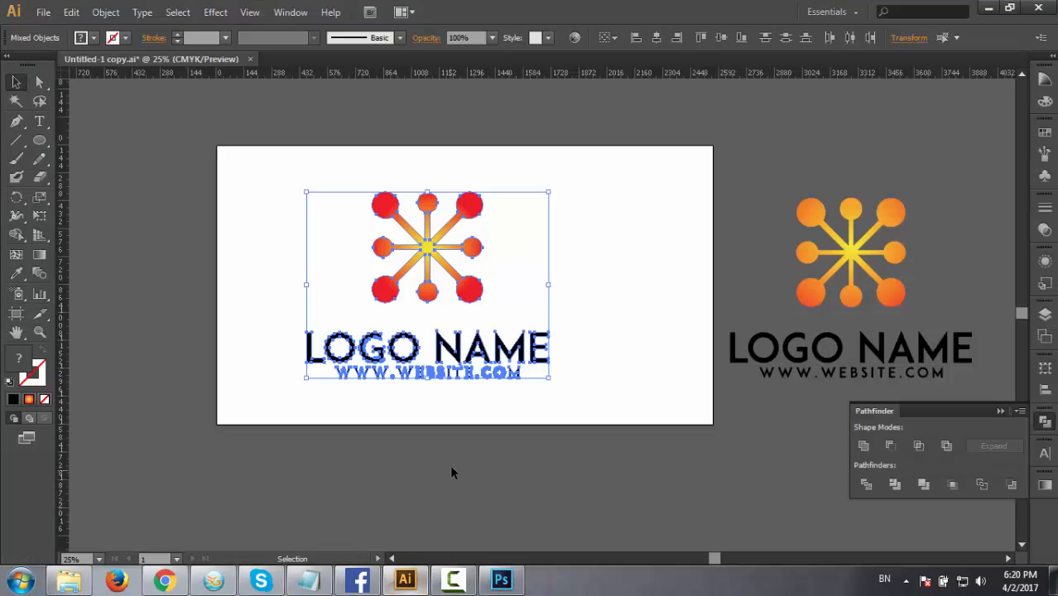
{"action": "left_click", "coordinate": [633, 313]}
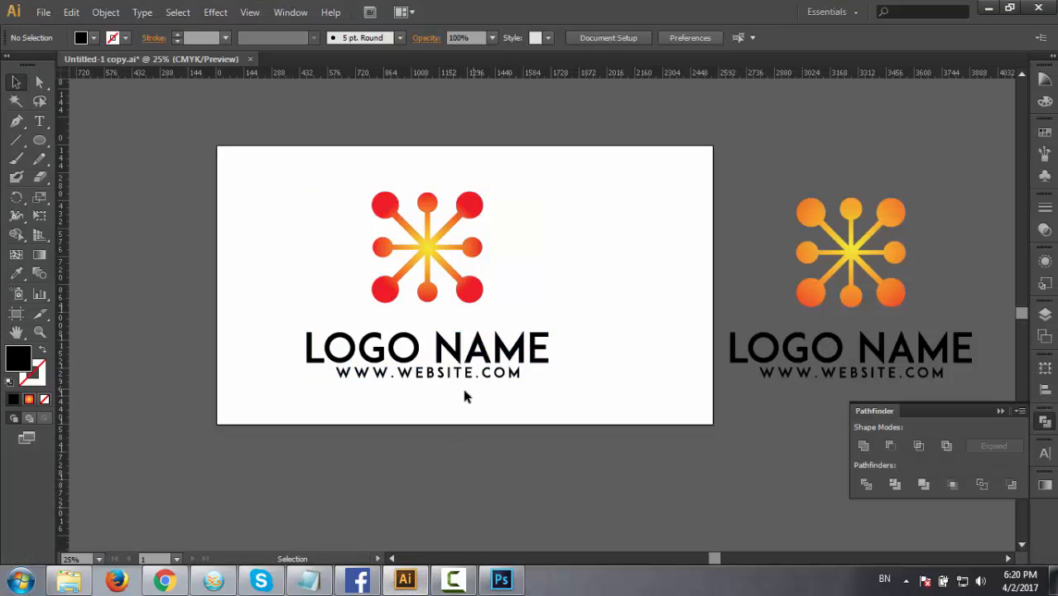
{"action": "left_click_drag", "start_coordinate": [471, 395], "coordinate": [479, 423]}
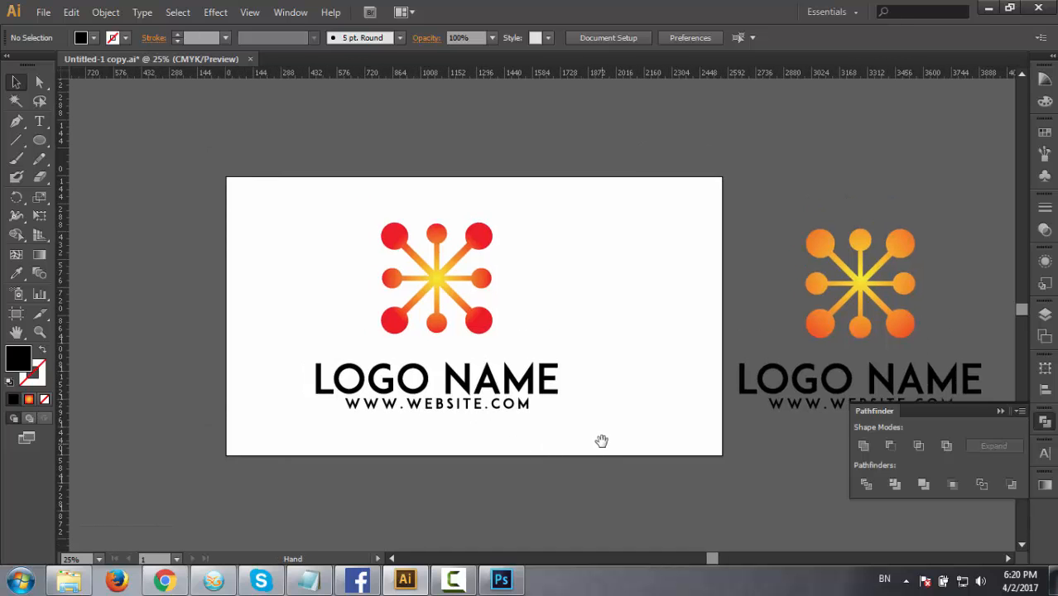
{"action": "left_click_drag", "start_coordinate": [602, 441], "coordinate": [560, 419]}
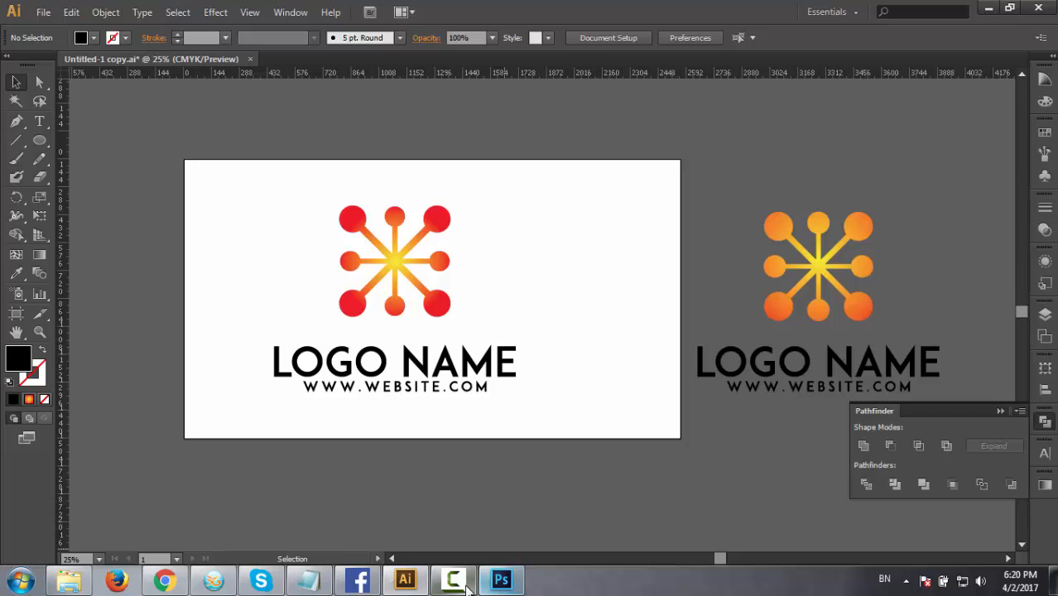
Switch back to Photoshop and hide the Preview logo layer in the smart object's document.
{"action": "left_click", "coordinate": [502, 580]}
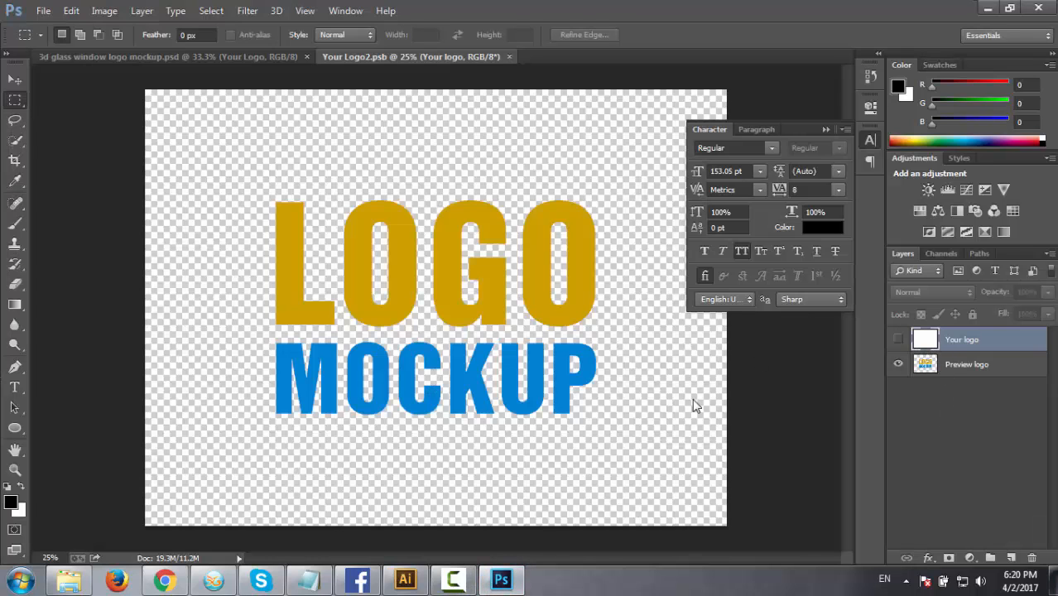
{"action": "left_click", "coordinate": [898, 362]}
{"action": "left_click", "coordinate": [898, 365]}
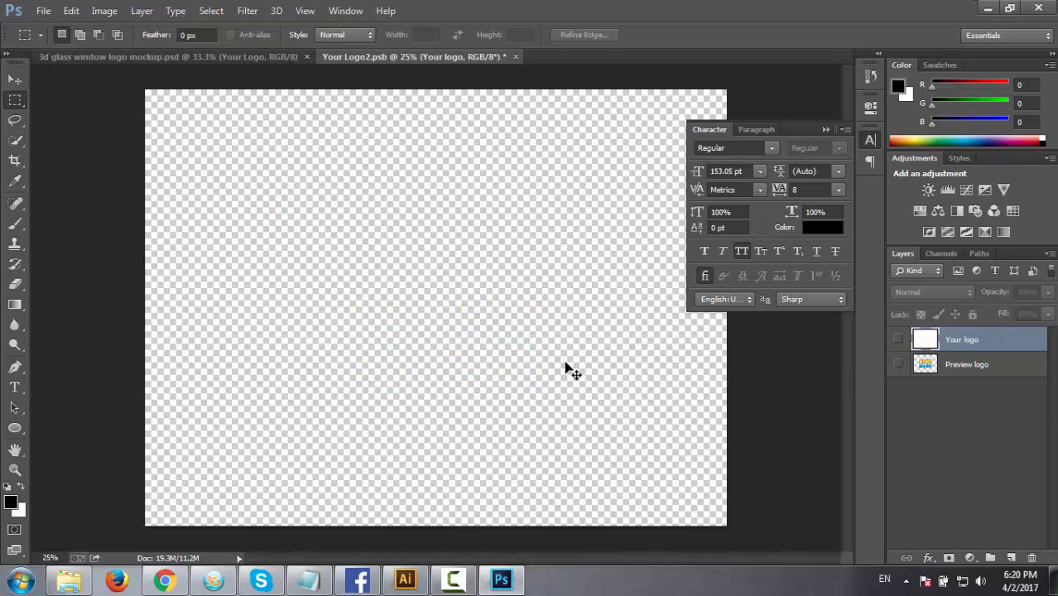
Paste the complete logo as a vector smart object and enlarge it proportionally to about 129% around its centre.
{"action": "key", "text": "ctrl+v"}
{"action": "left_click", "coordinate": [583, 190]}
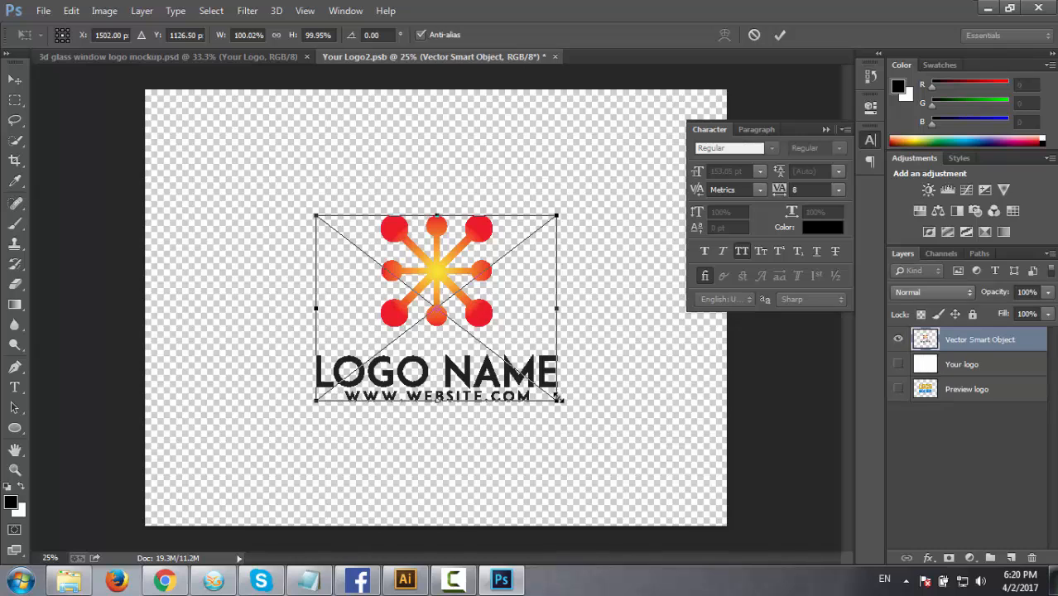
{"action": "left_click_drag", "start_coordinate": [558, 402], "coordinate": [591, 427]}
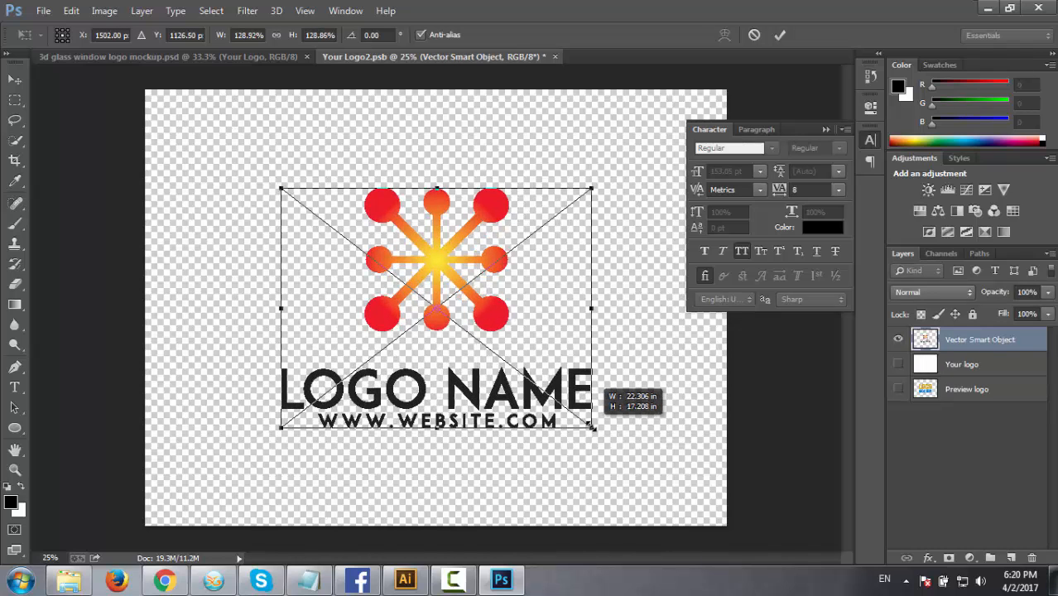
{"action": "left_click", "coordinate": [779, 34]}
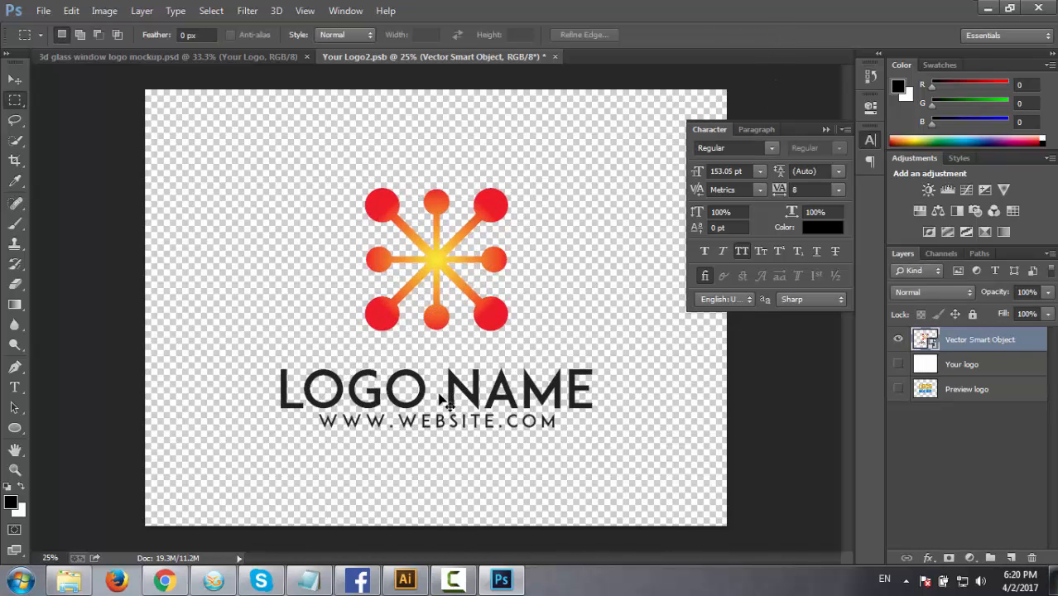
Save the smart object's contents and return to the 3d glass window logo mockup document.
{"action": "key", "text": "ctrl+s"}
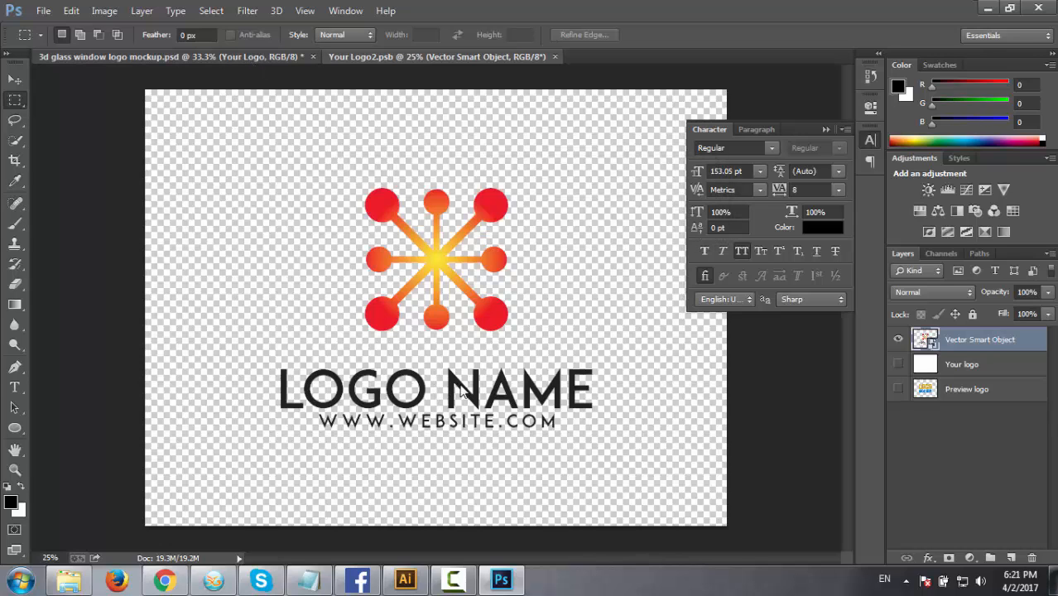
{"action": "key", "text": "ctrl+Tab"}
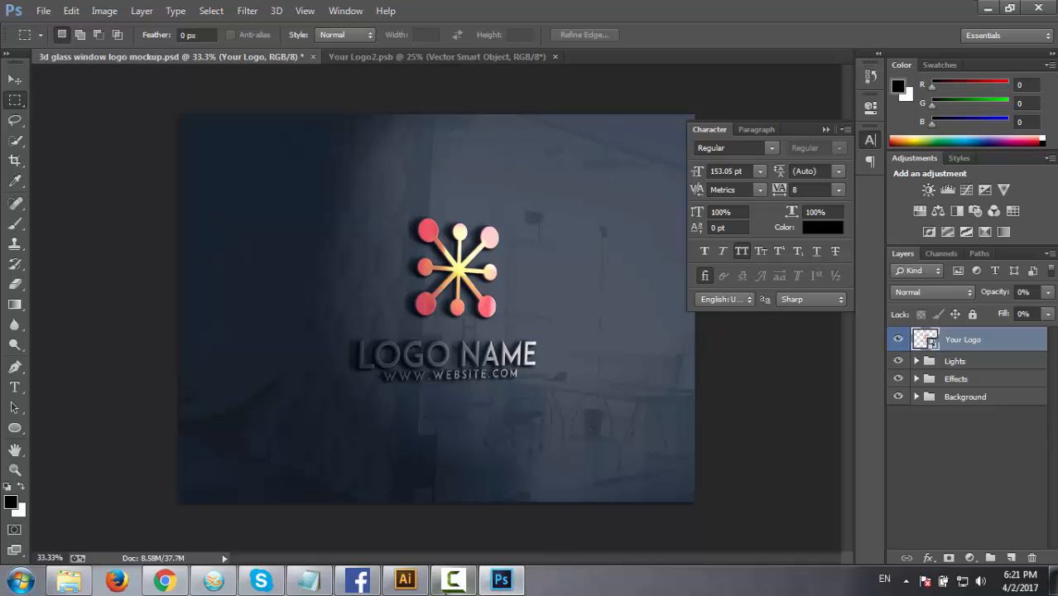
{"action": "left_click", "coordinate": [360, 581]}
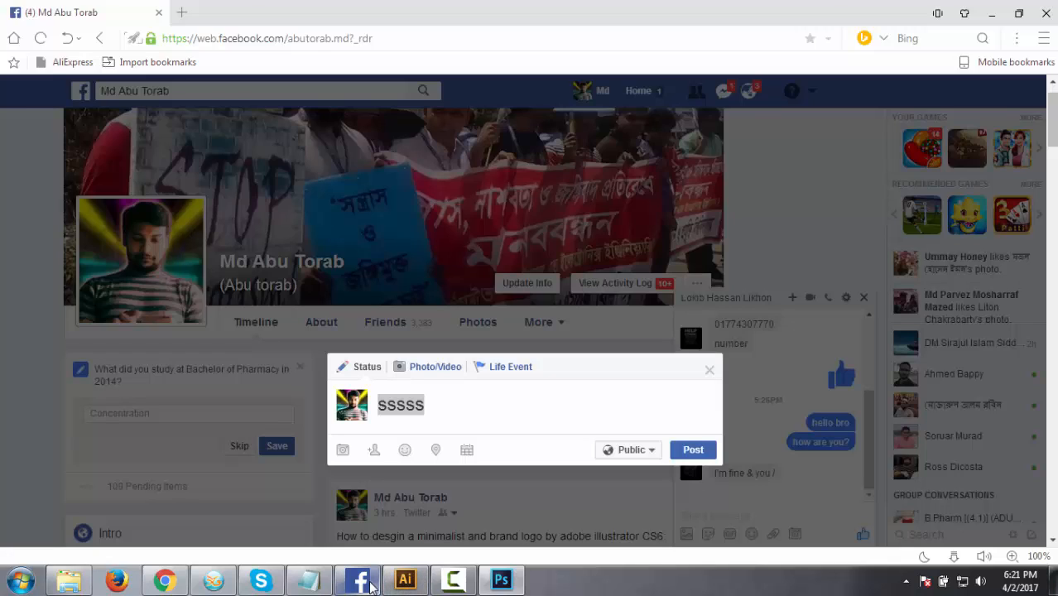
{"action": "left_click", "coordinate": [370, 585]}
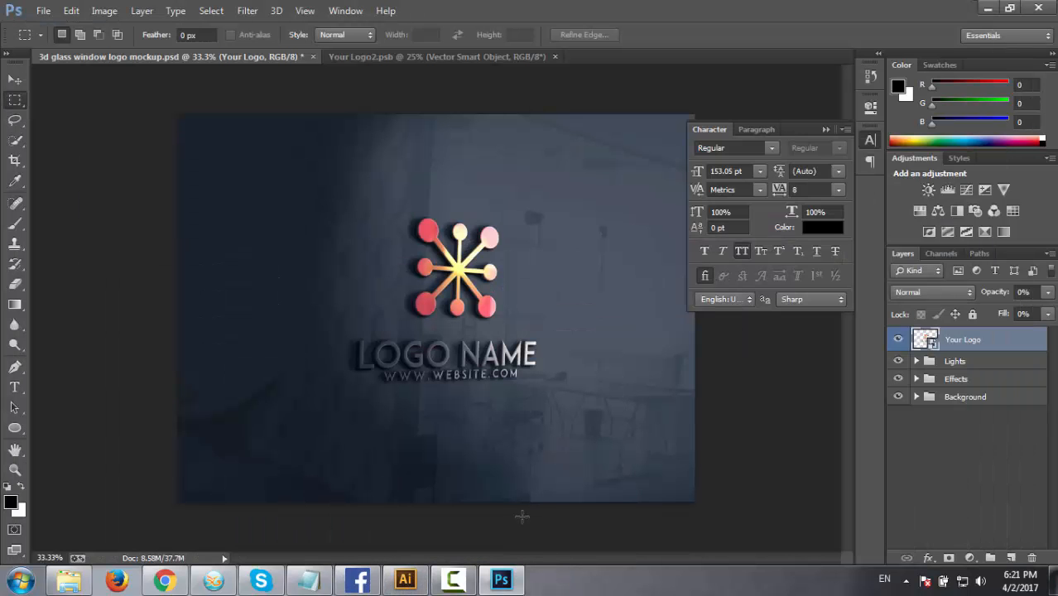
{"action": "left_click", "coordinate": [461, 584]}
{"action": "left_click", "coordinate": [461, 584]}
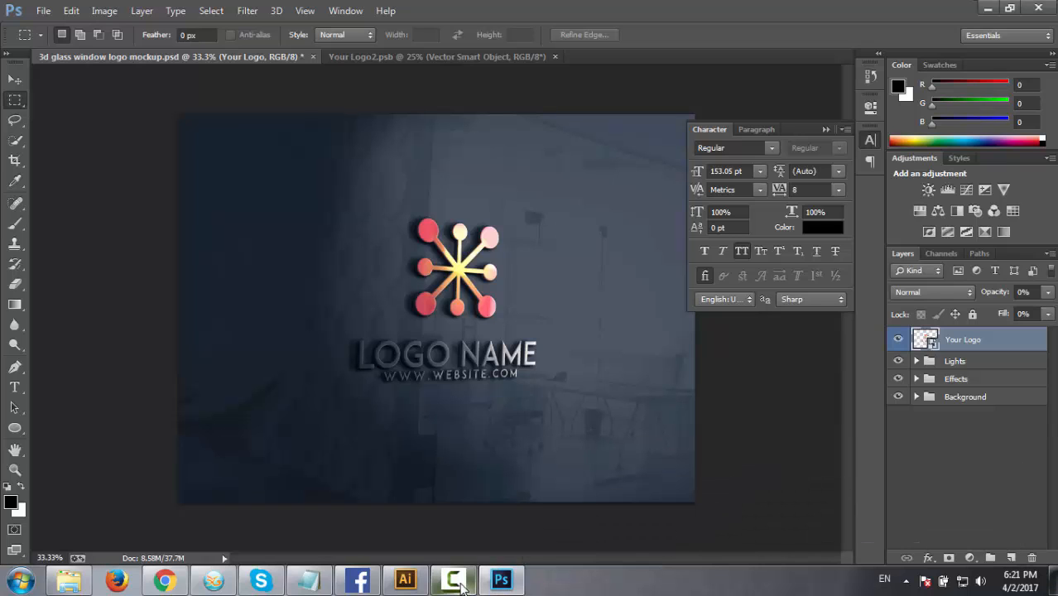
{"action": "left_click", "coordinate": [462, 584]}
{"action": "left_click", "coordinate": [461, 583]}
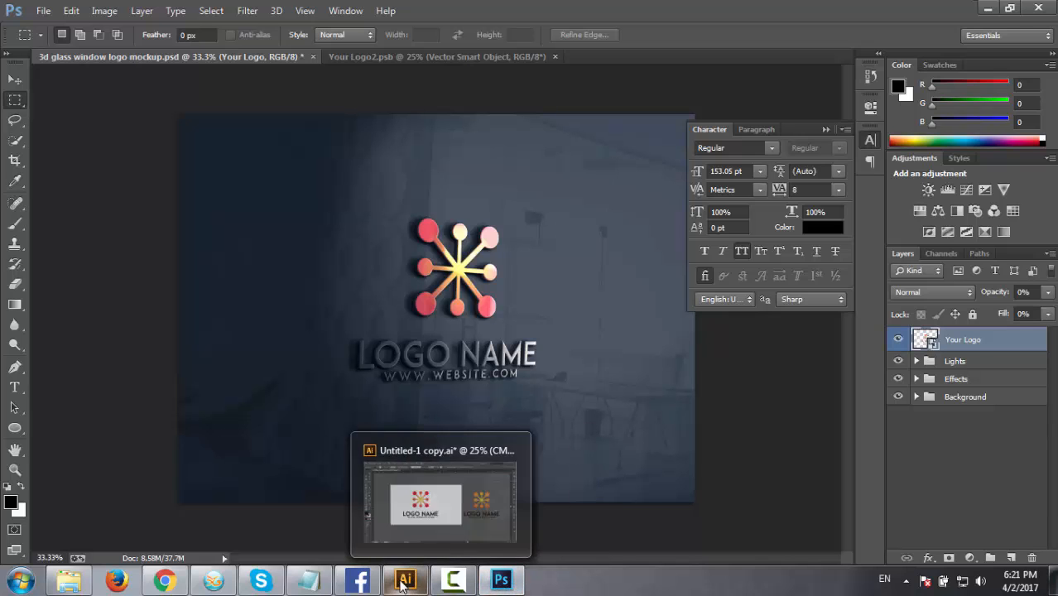
Switch to Illustrator and rotate the gradient star on the artboard by about 45° so its large-circle arms run vertically and horizontally.
{"action": "left_click", "coordinate": [512, 584]}
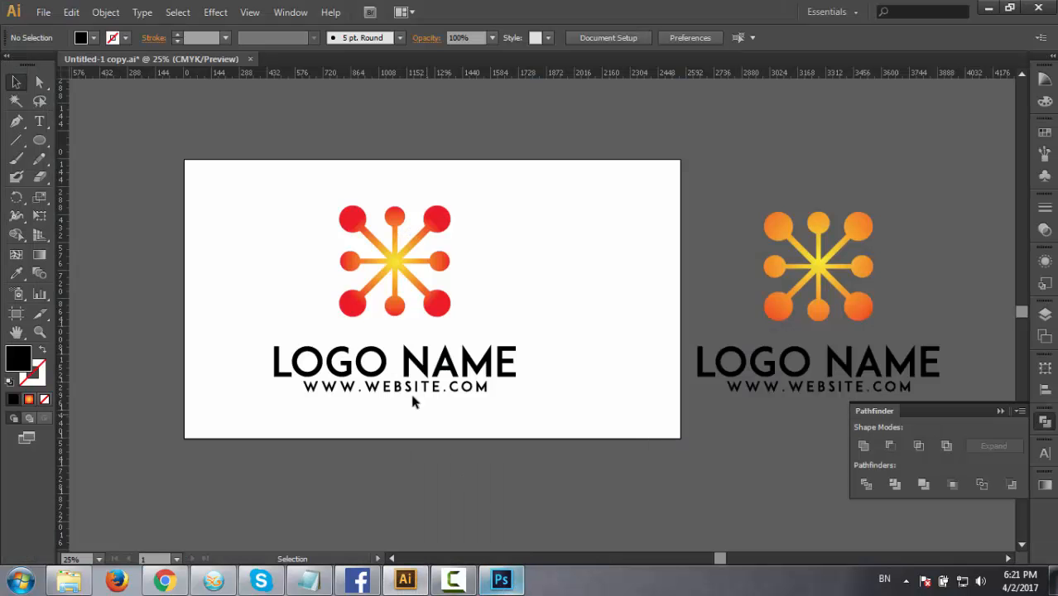
{"action": "left_click", "coordinate": [388, 278]}
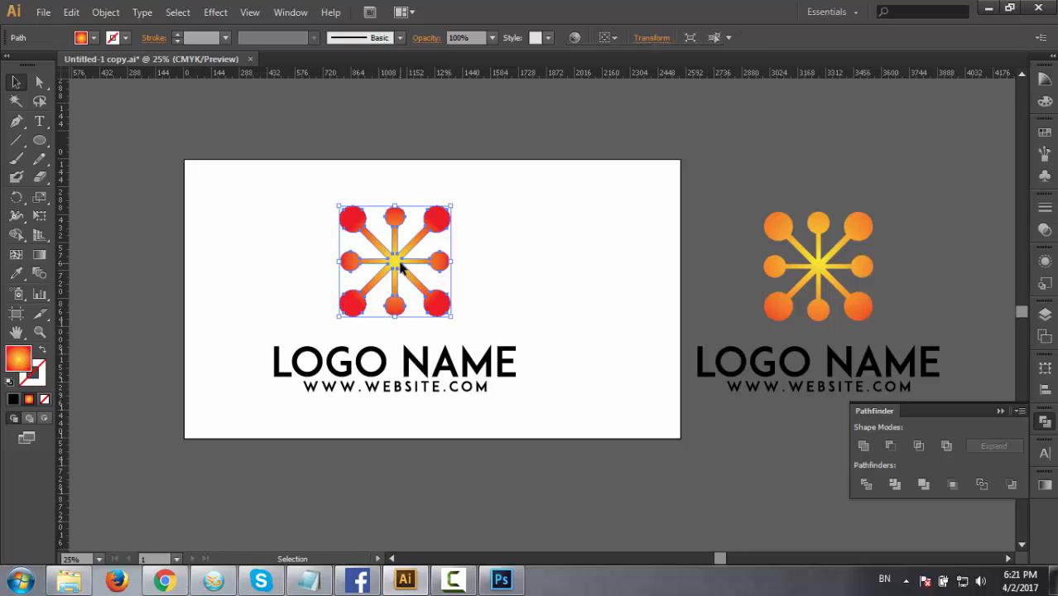
{"action": "left_click_drag", "start_coordinate": [458, 323], "coordinate": [395, 347]}
{"action": "left_click", "coordinate": [540, 316]}
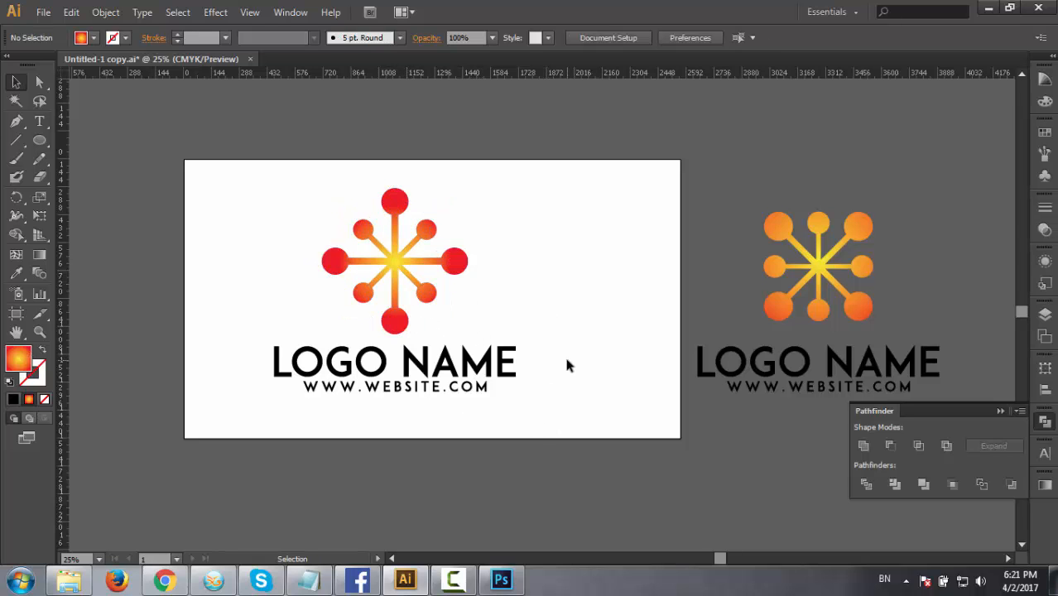
{"action": "left_click_drag", "start_coordinate": [288, 239], "coordinate": [504, 432]}
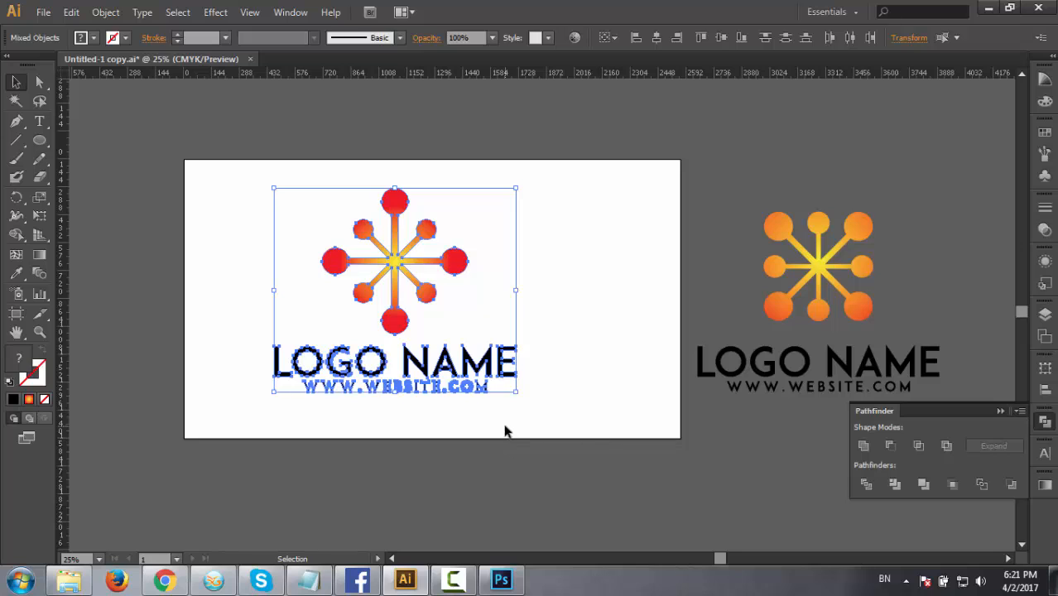
{"action": "left_click", "coordinate": [506, 429]}
{"action": "left_click_drag", "start_coordinate": [491, 414], "coordinate": [525, 419]}
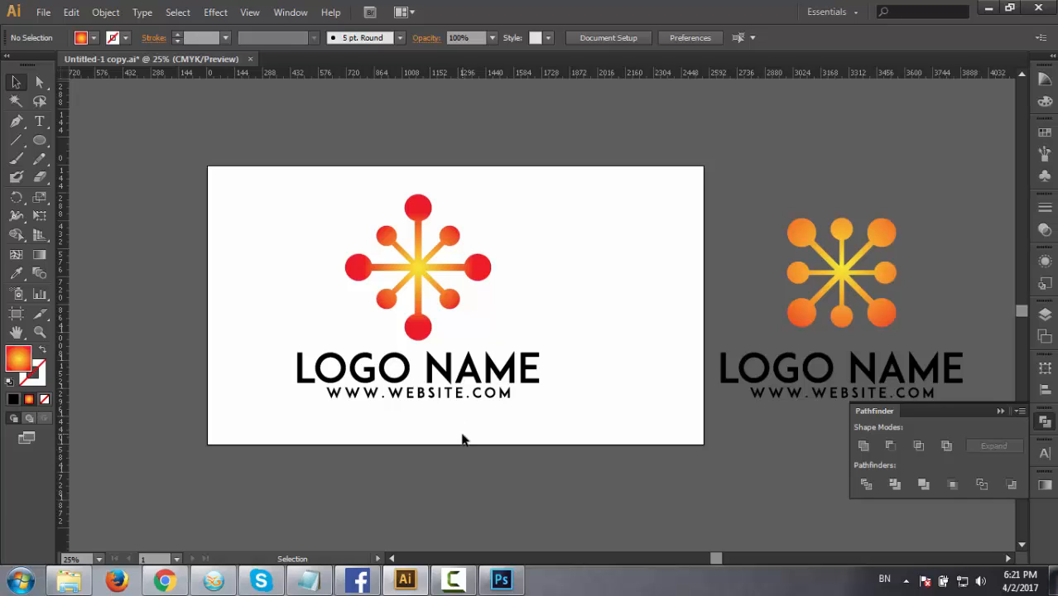
{"action": "left_click_drag", "start_coordinate": [260, 205], "coordinate": [570, 447]}
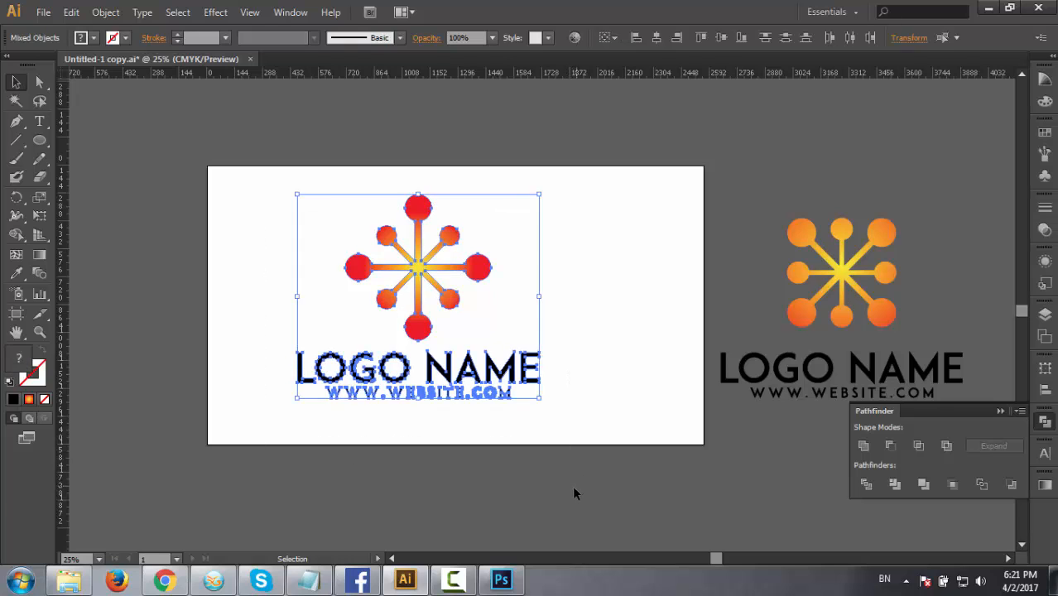
{"action": "left_click", "coordinate": [571, 493]}
{"action": "left_click_drag", "start_coordinate": [572, 494], "coordinate": [553, 491]}
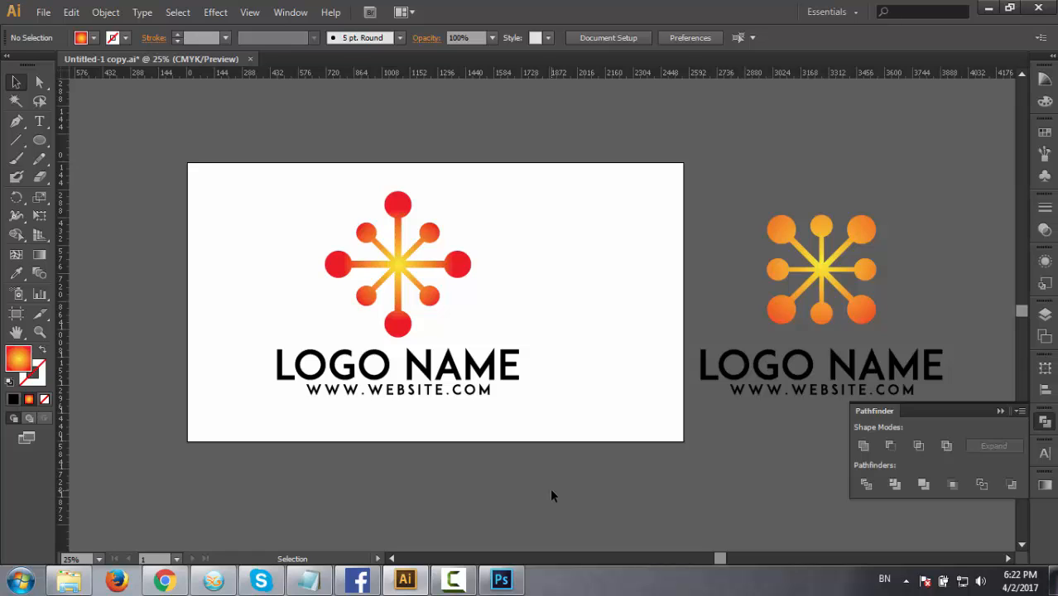
{"action": "left_click_drag", "start_coordinate": [673, 525], "coordinate": [609, 505]}
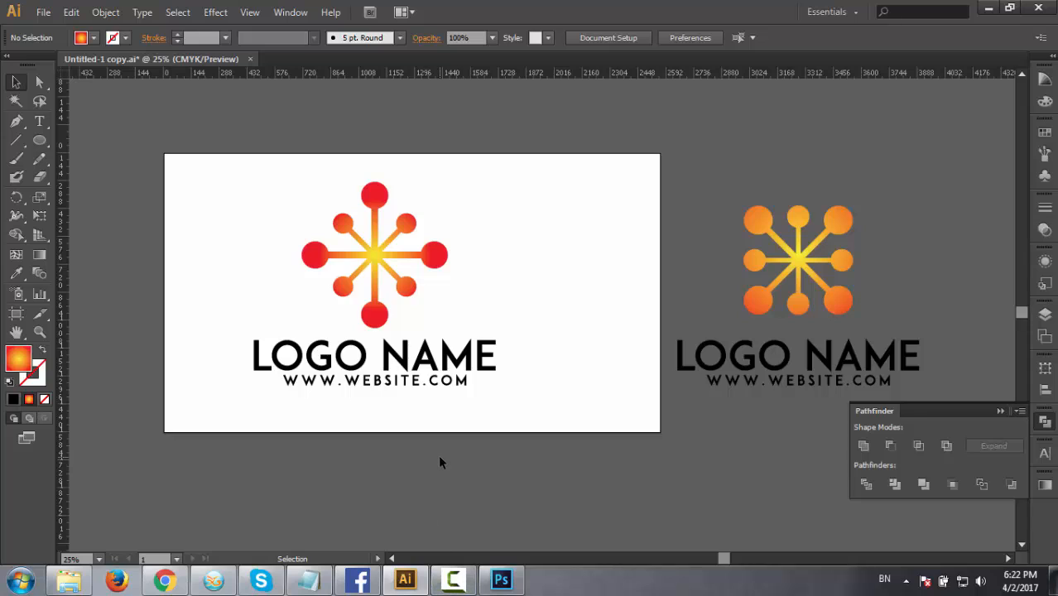
{"action": "mouse_move", "coordinate": [463, 583]}
{"action": "left_click_drag", "start_coordinate": [405, 471], "coordinate": [424, 488]}
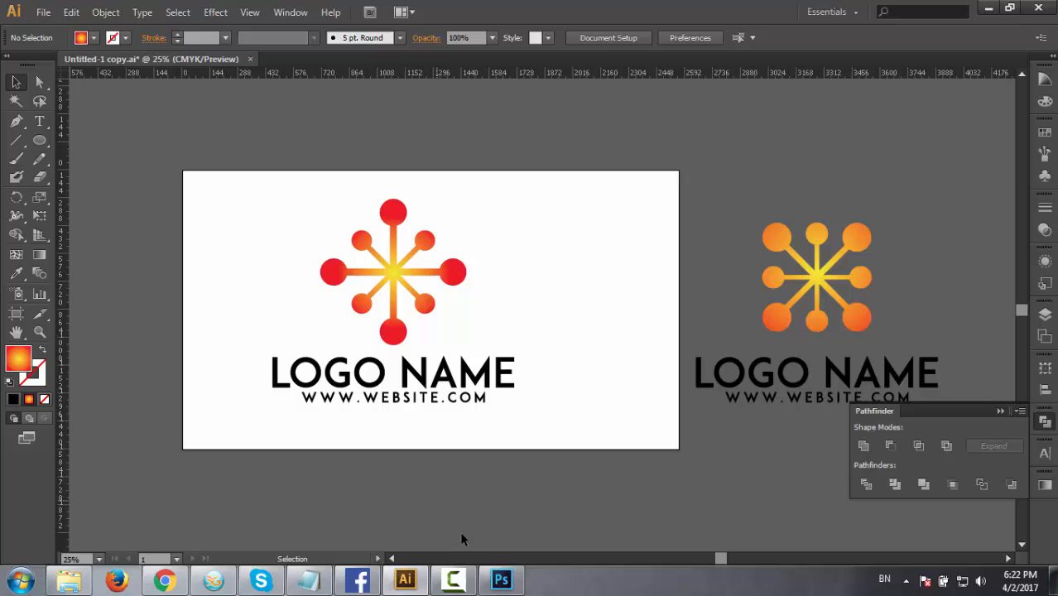
{"action": "left_click", "coordinate": [501, 580]}
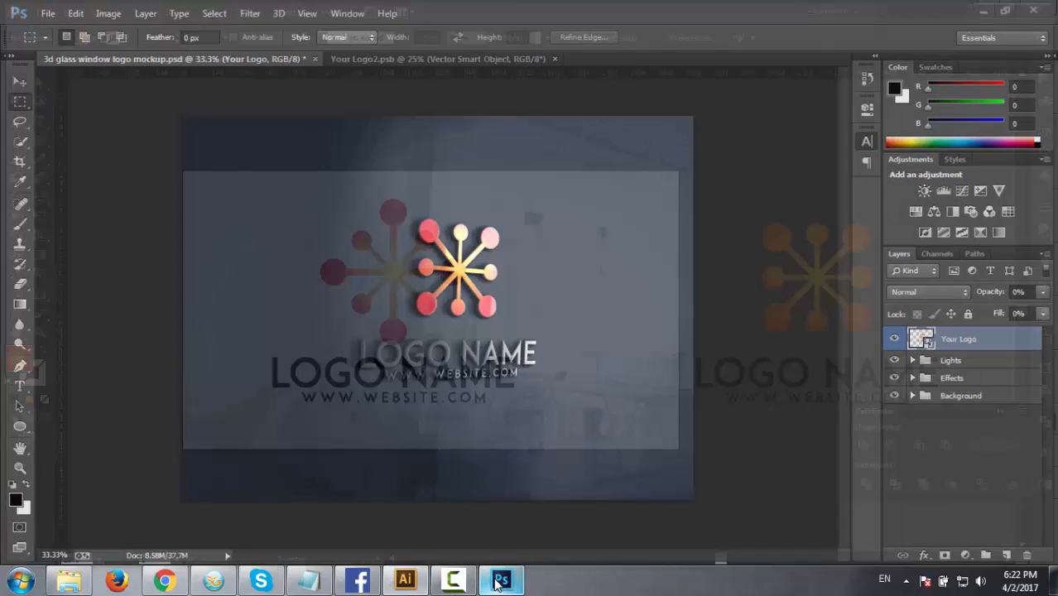
{"action": "left_click", "coordinate": [497, 584]}
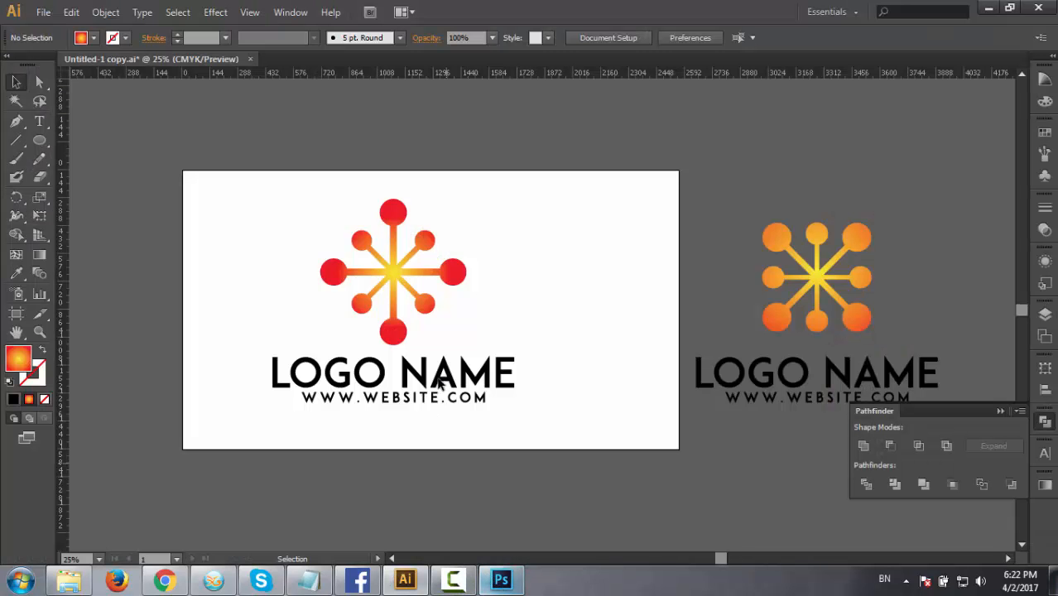
{"action": "left_click", "coordinate": [79, 584]}
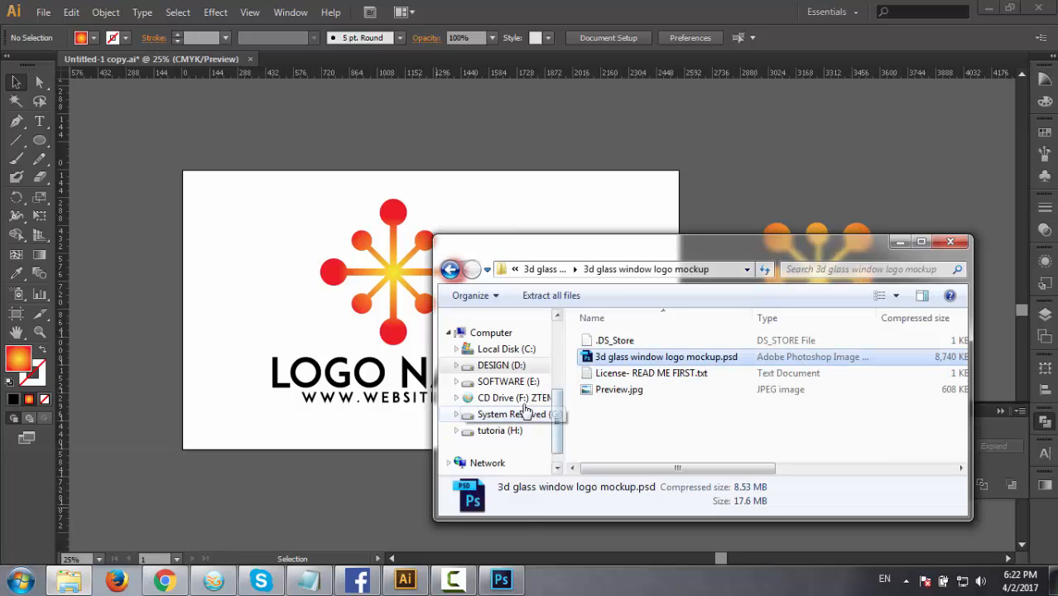
{"action": "left_click", "coordinate": [514, 365]}
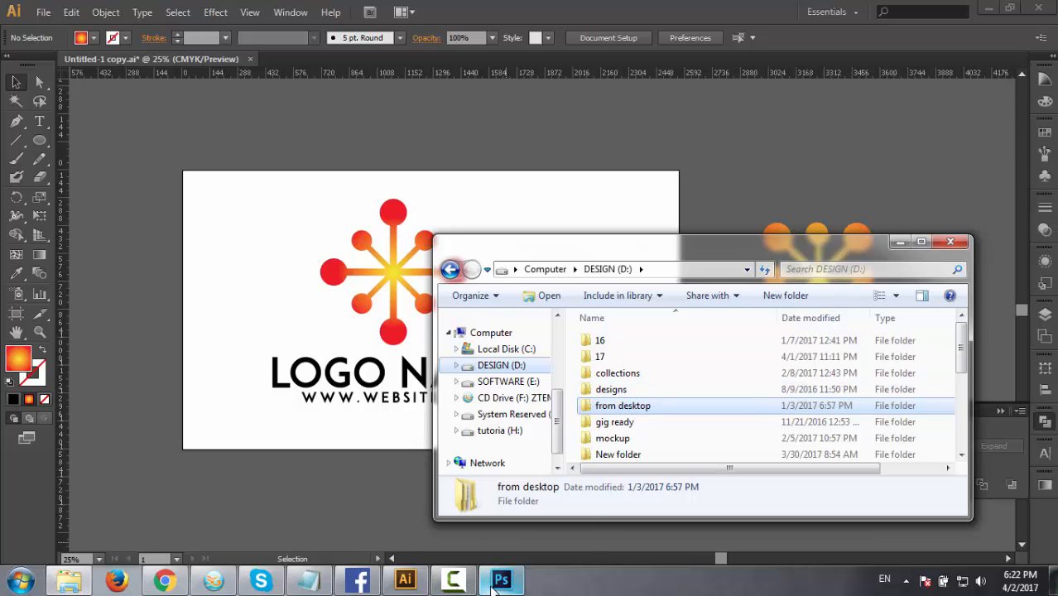
{"action": "mouse_move", "coordinate": [501, 581]}
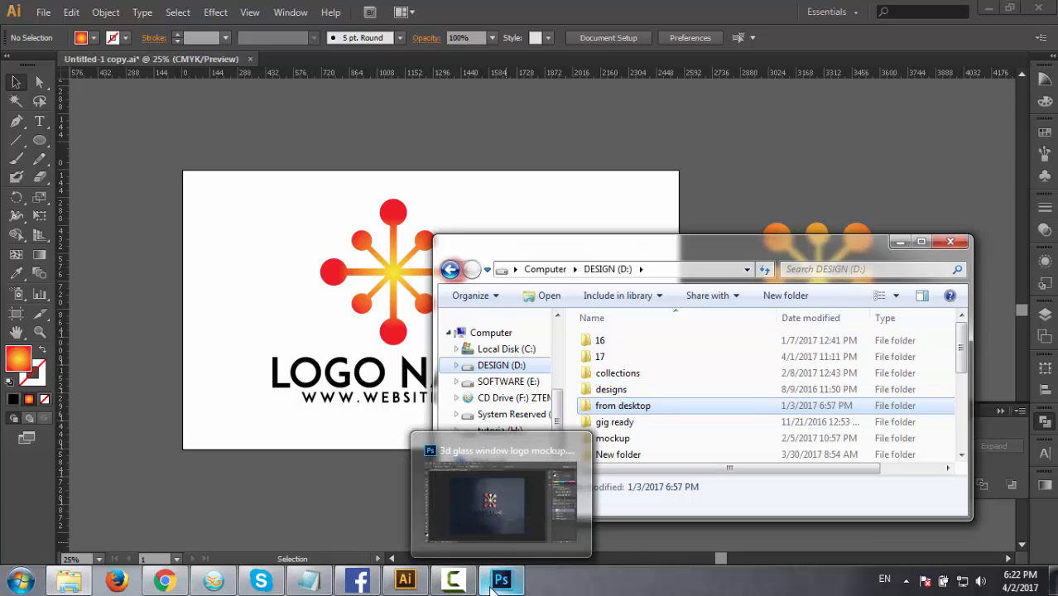
{"action": "left_click", "coordinate": [365, 515]}
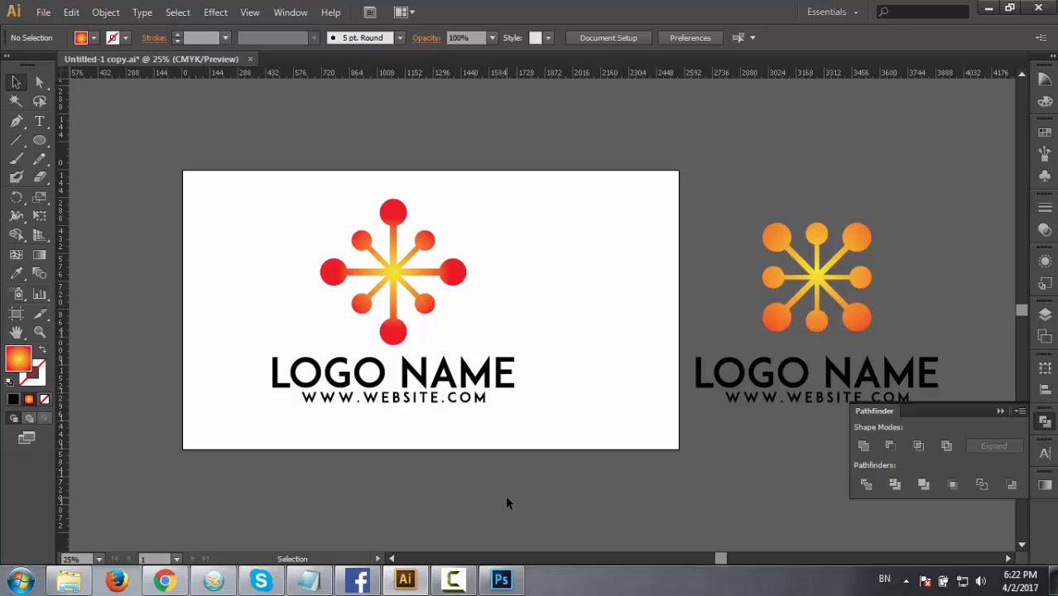